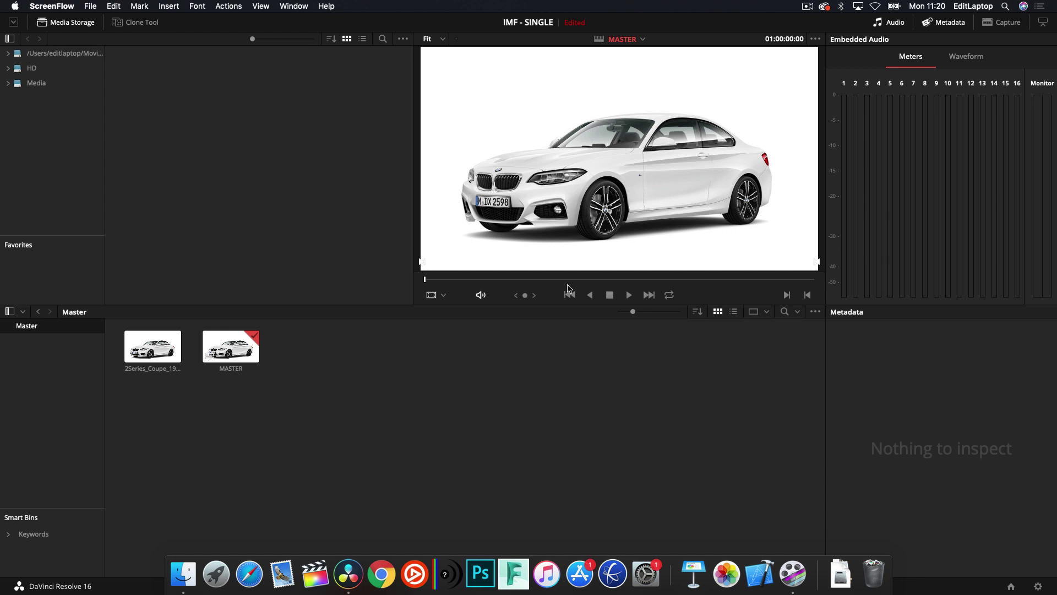
- Examine the contents of the DC-MASTER package folder in Finder, then return to DaVinci Resolve
{"action": "left_click", "coordinate": [468, 403]}
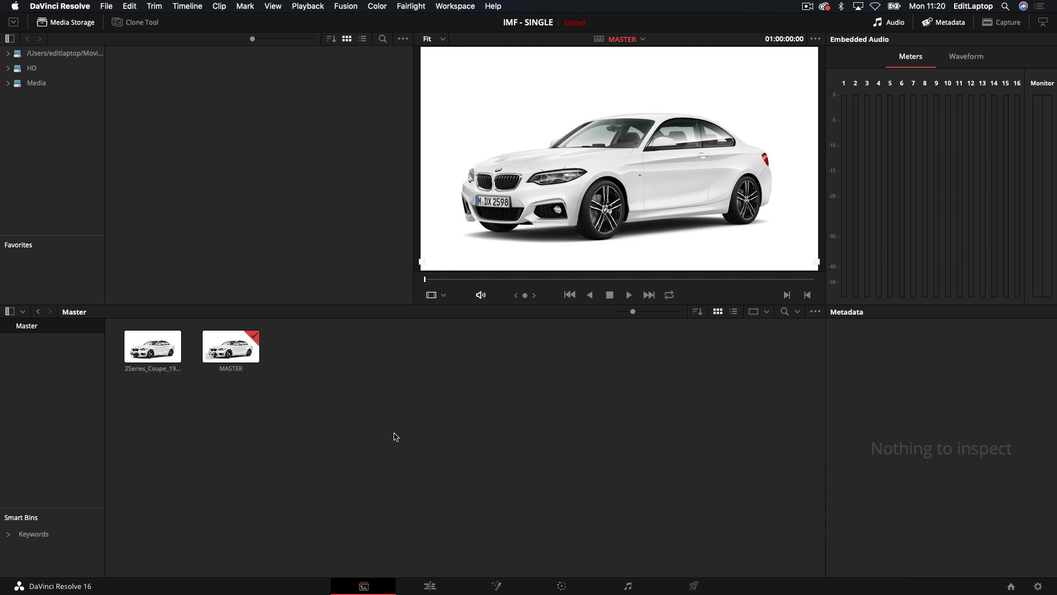
{"action": "key", "text": "super+Tab"}
{"action": "key", "text": "super+Tab"}
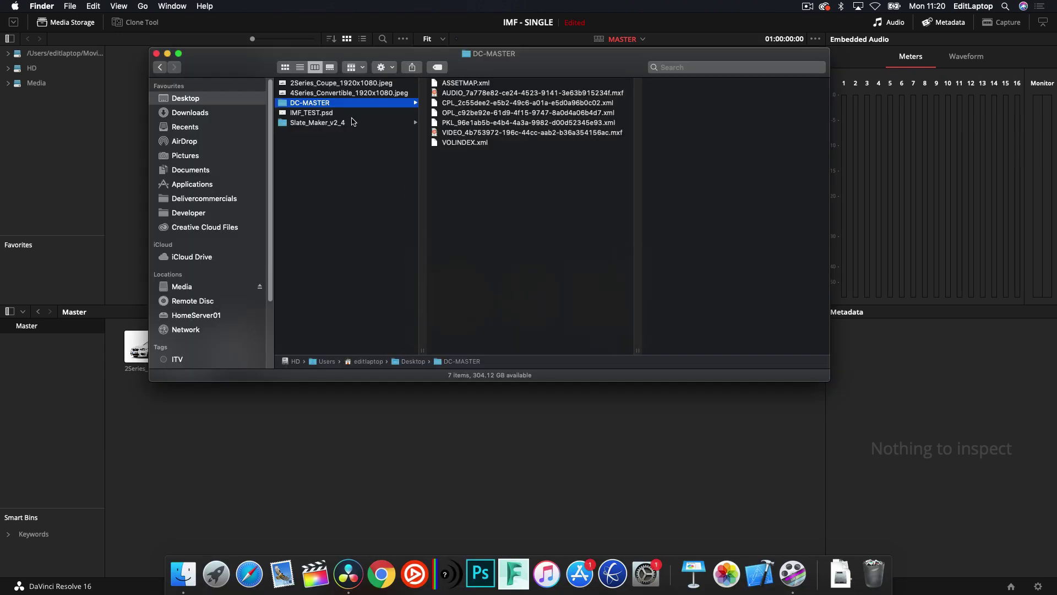
{"action": "key", "text": "super+Tab"}
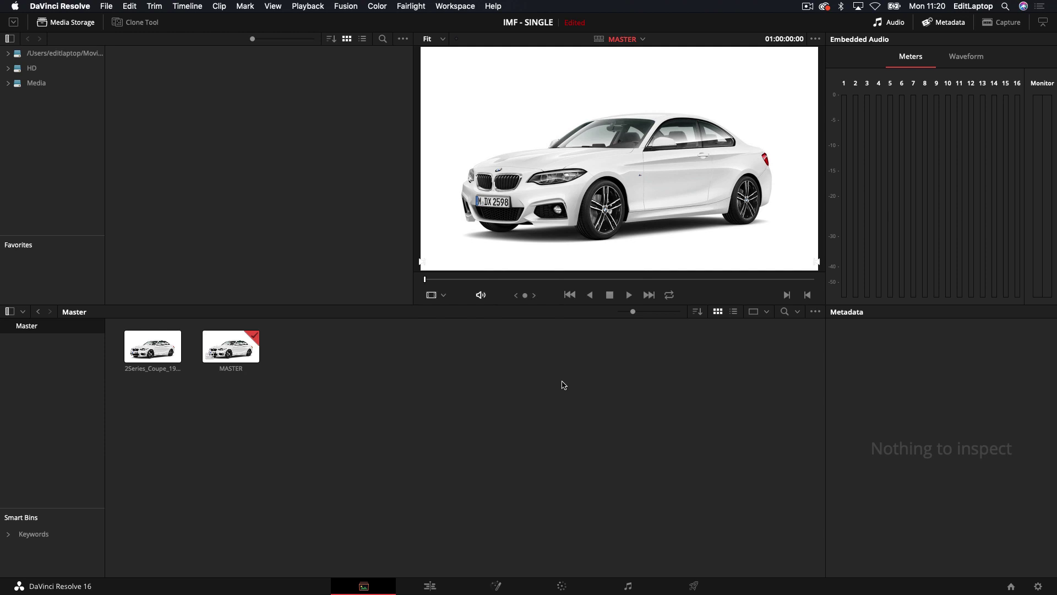
- Add a bin named MASTER_ASSETS inside the Master bin
{"action": "right_click", "coordinate": [222, 424]}
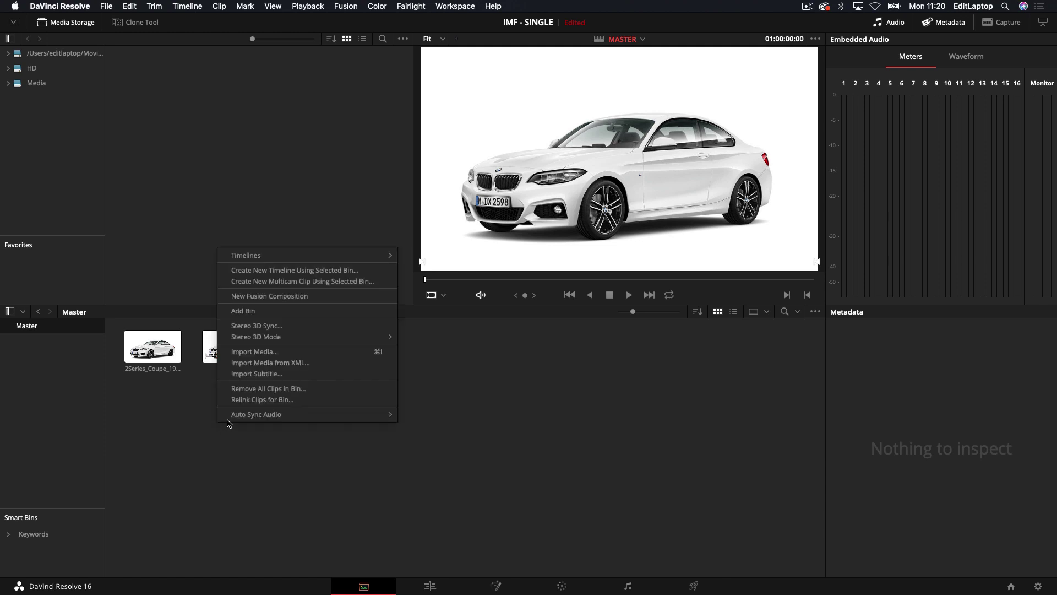
{"action": "left_click", "coordinate": [313, 311]}
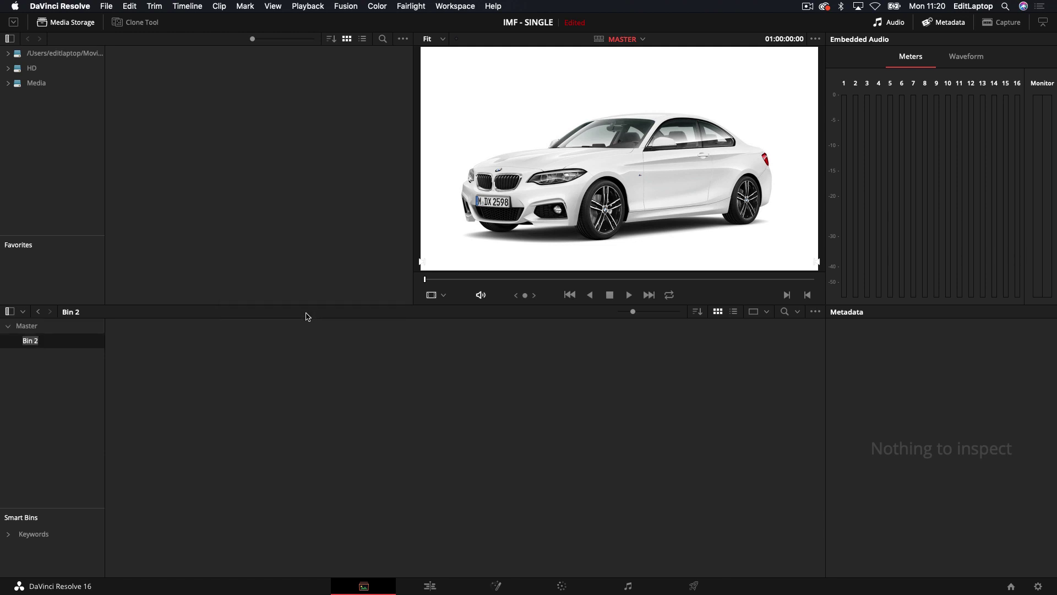
{"action": "type", "text": "MASTER_ASSETS"}
{"action": "key", "text": "Return"}
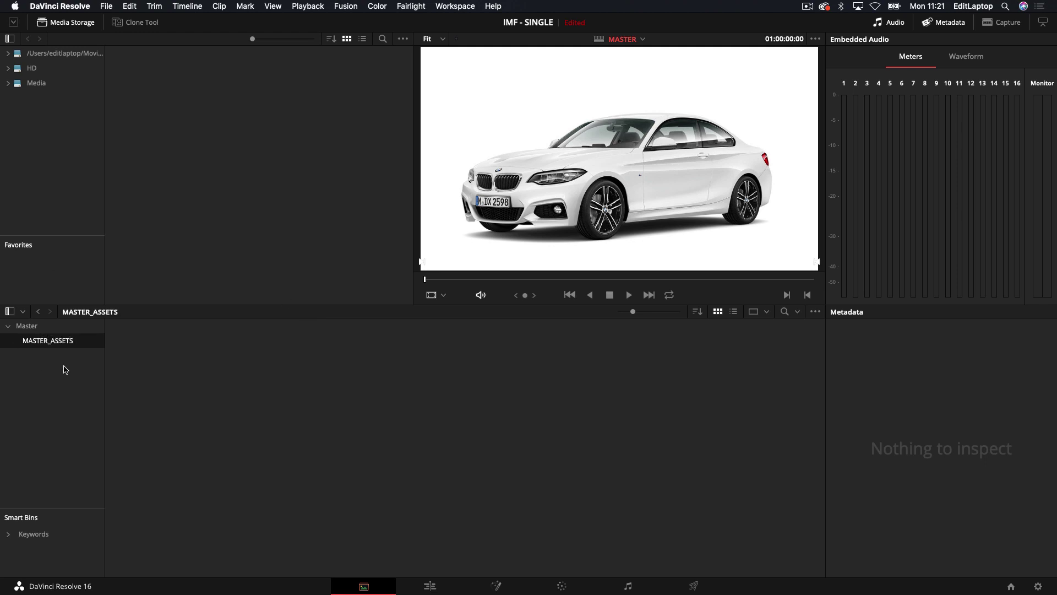
- Add a bin named IMF_SEQUENCES and move it directly under the Master bin, alongside MASTER_ASSETS
{"action": "right_click", "coordinate": [127, 383]}
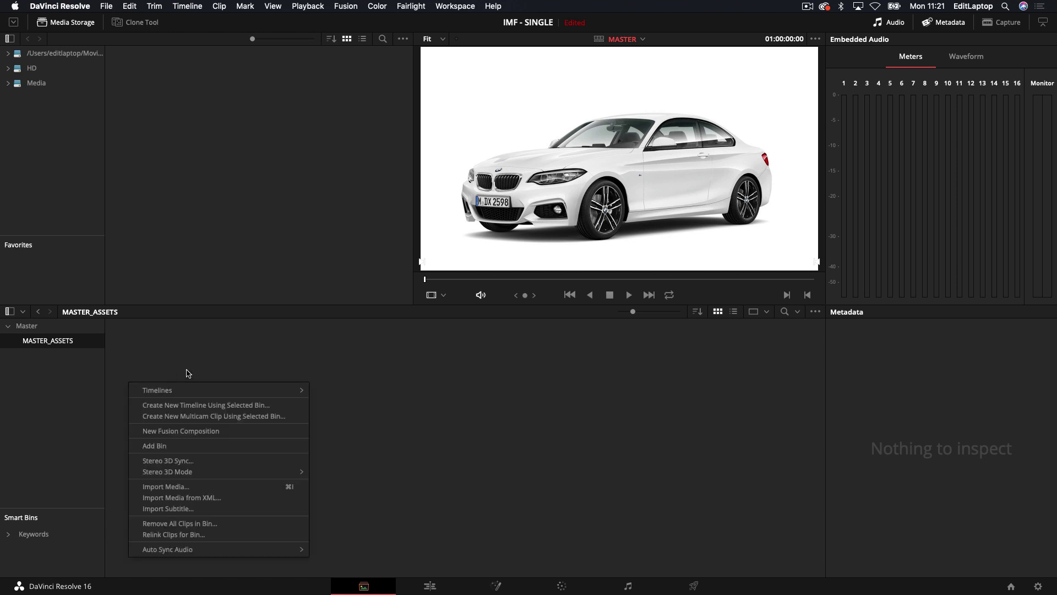
{"action": "left_click", "coordinate": [212, 446]}
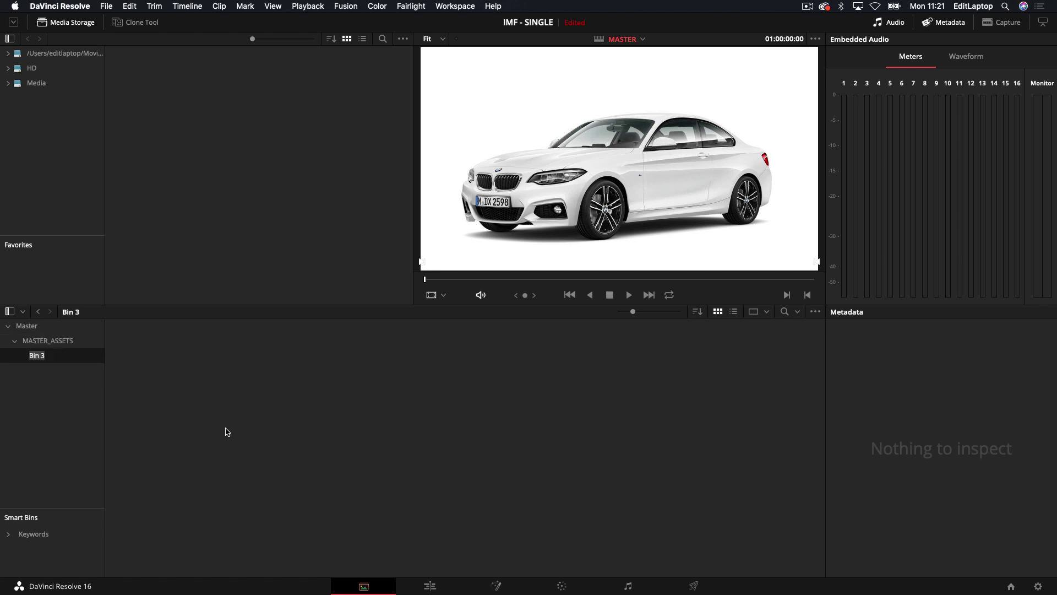
{"action": "type", "text": "IMF_SEQUENCES"}
{"action": "key", "text": "Return"}
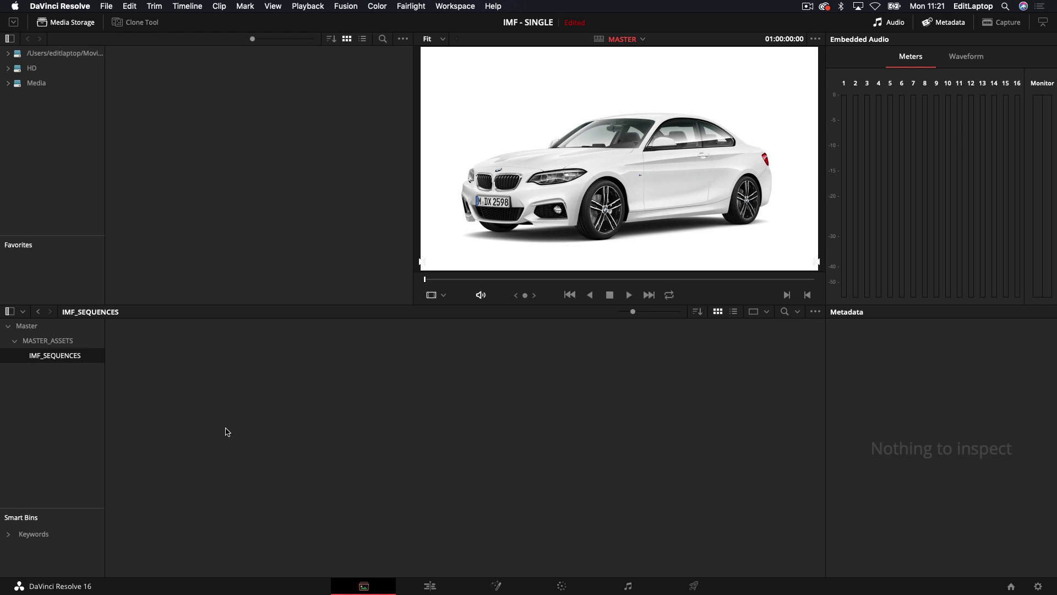
{"action": "left_click_drag", "start_coordinate": [78, 360], "coordinate": [34, 327]}
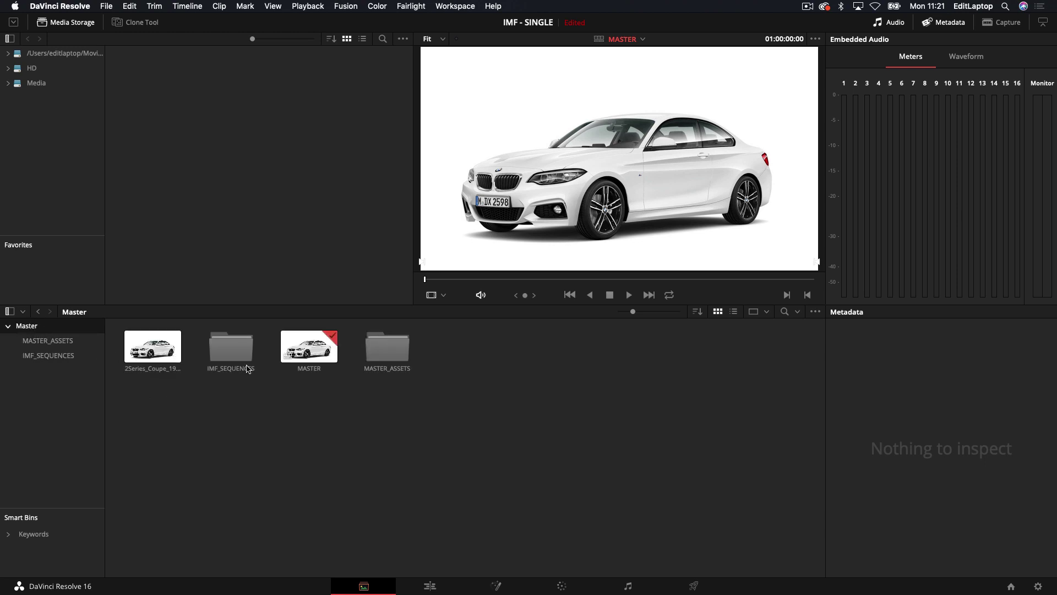
- Move the 2Series_Coupe still and the MASTER timeline from the Master bin into the MASTER_ASSETS bin
{"action": "left_click", "coordinate": [325, 353]}
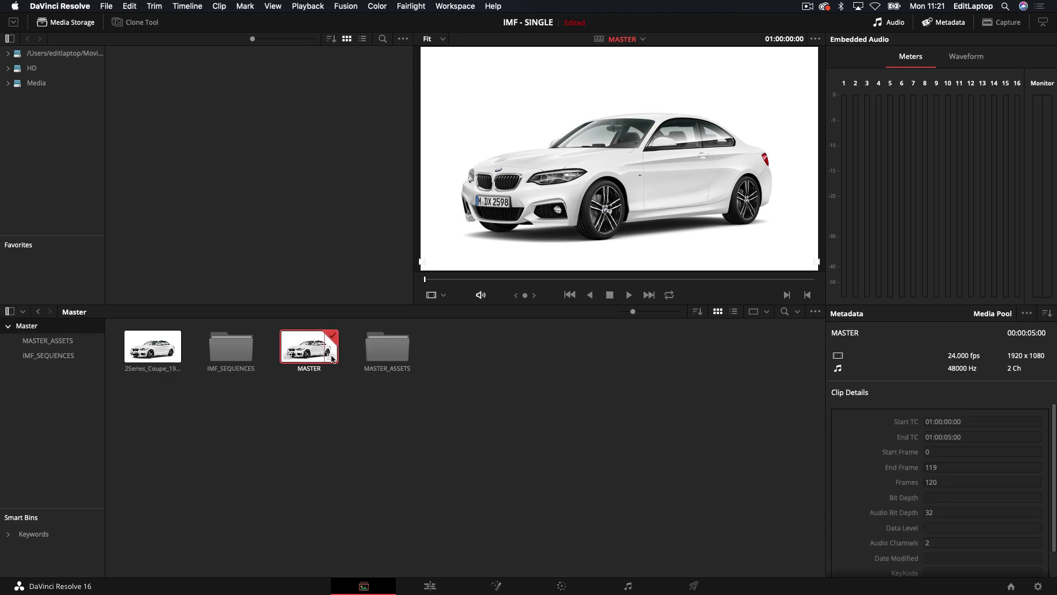
{"action": "double_click", "coordinate": [325, 353]}
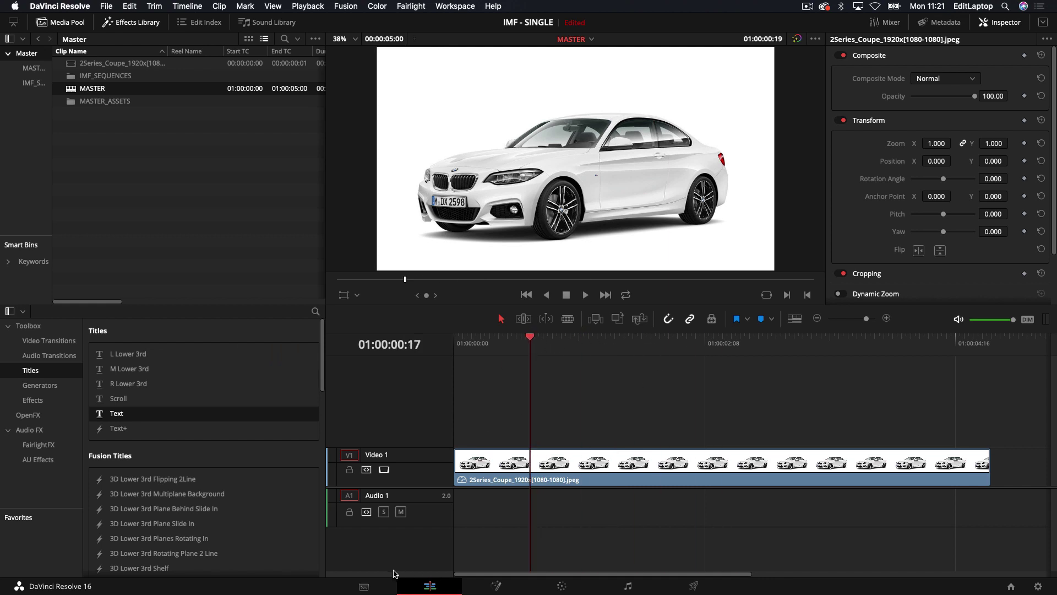
{"action": "left_click", "coordinate": [366, 586]}
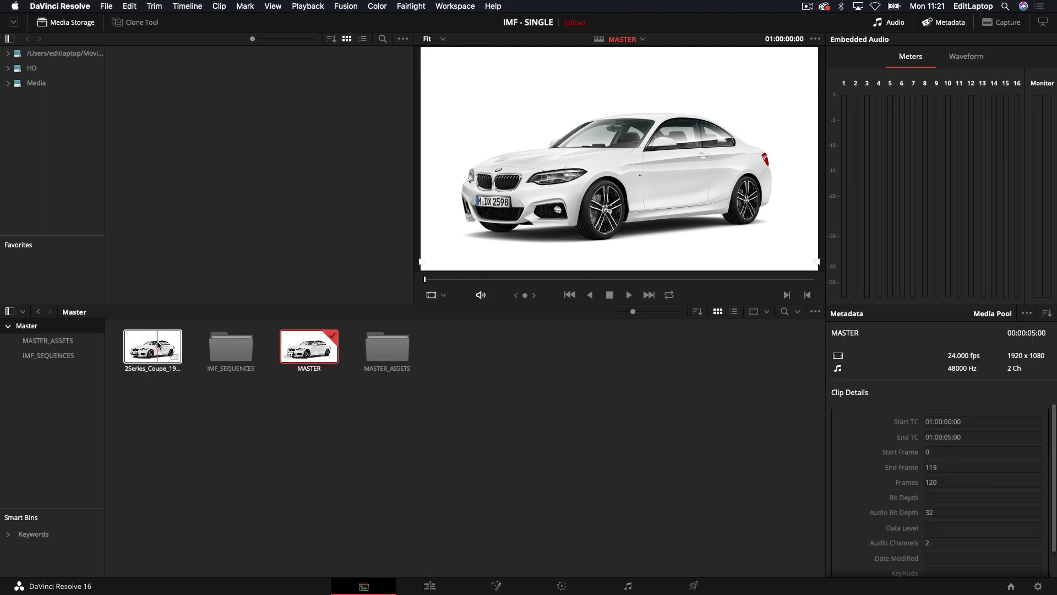
{"action": "left_click_drag", "start_coordinate": [158, 345], "coordinate": [388, 346]}
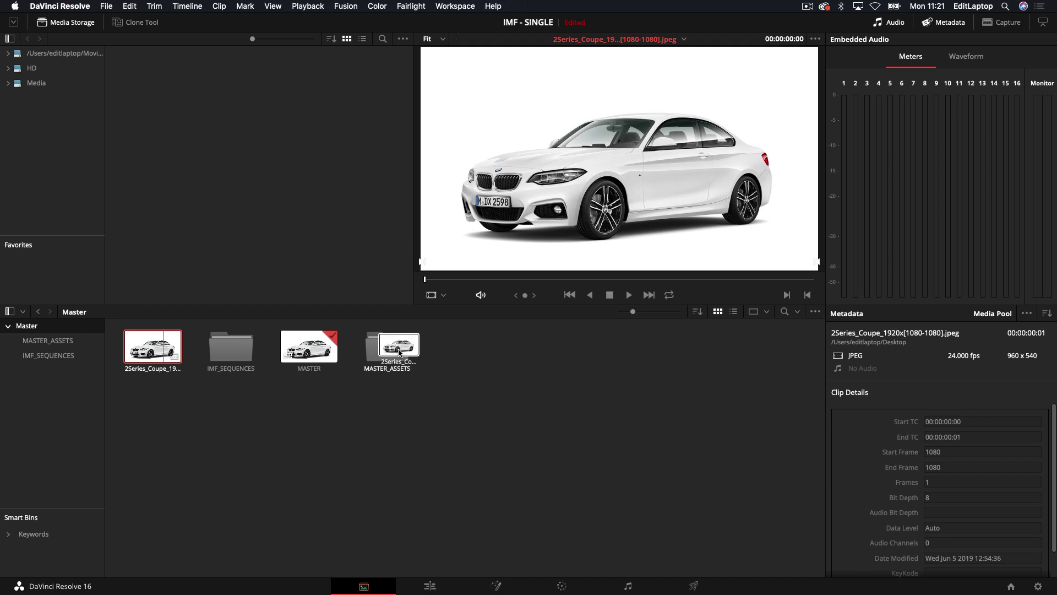
{"action": "left_click_drag", "start_coordinate": [231, 347], "coordinate": [308, 350]}
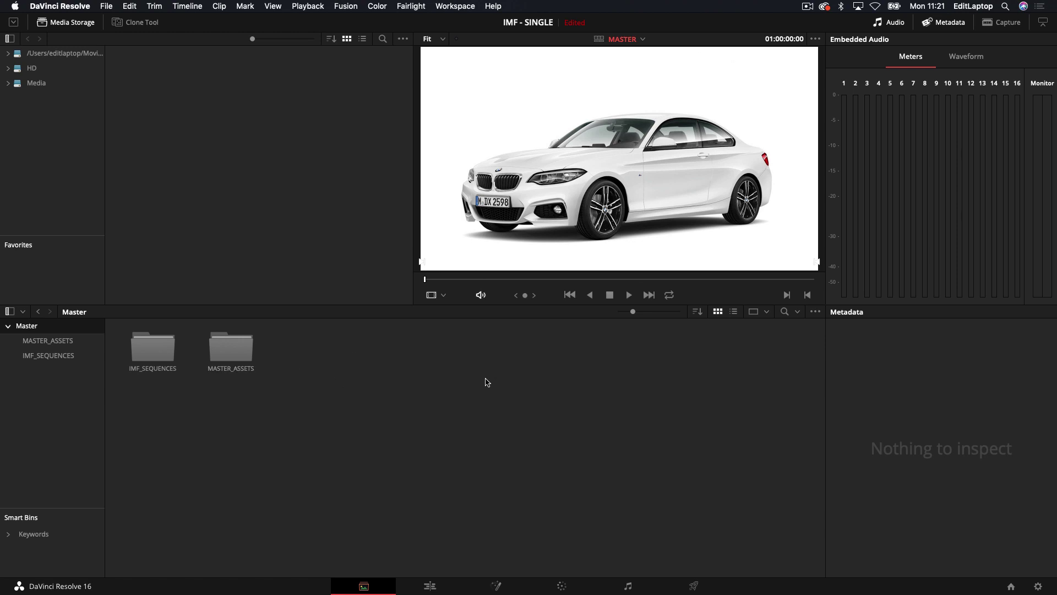
- Import 4Series_Convertible_1920x1080.jpeg from the desktop into the MASTER_ASSETS bin
{"action": "key", "text": "super+Tab"}
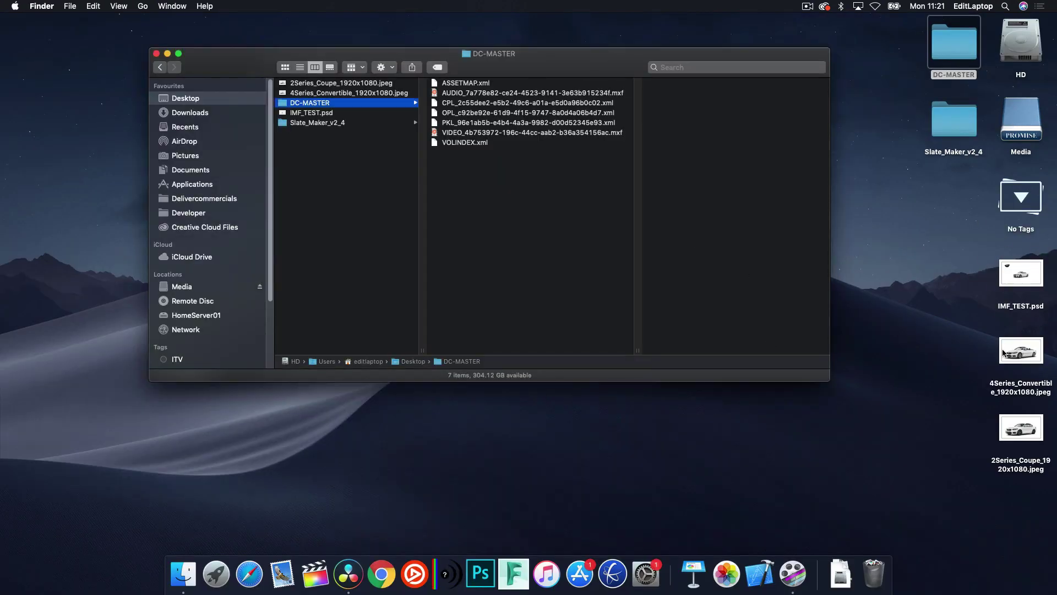
{"action": "left_click_drag", "start_coordinate": [1035, 356], "coordinate": [245, 348]}
{"action": "key", "text": "super+Tab"}
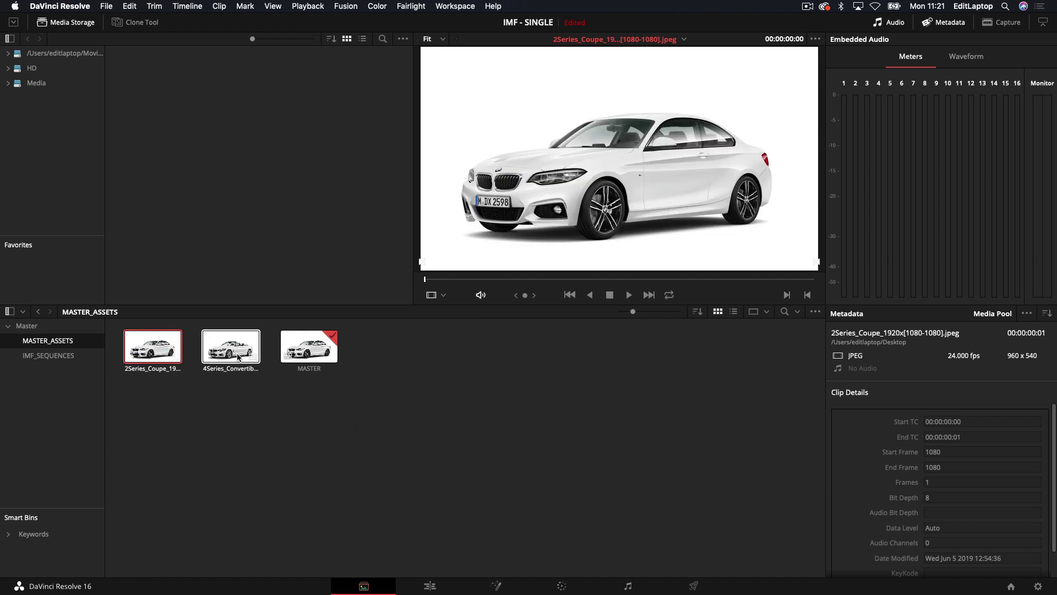
{"action": "left_click", "coordinate": [306, 357]}
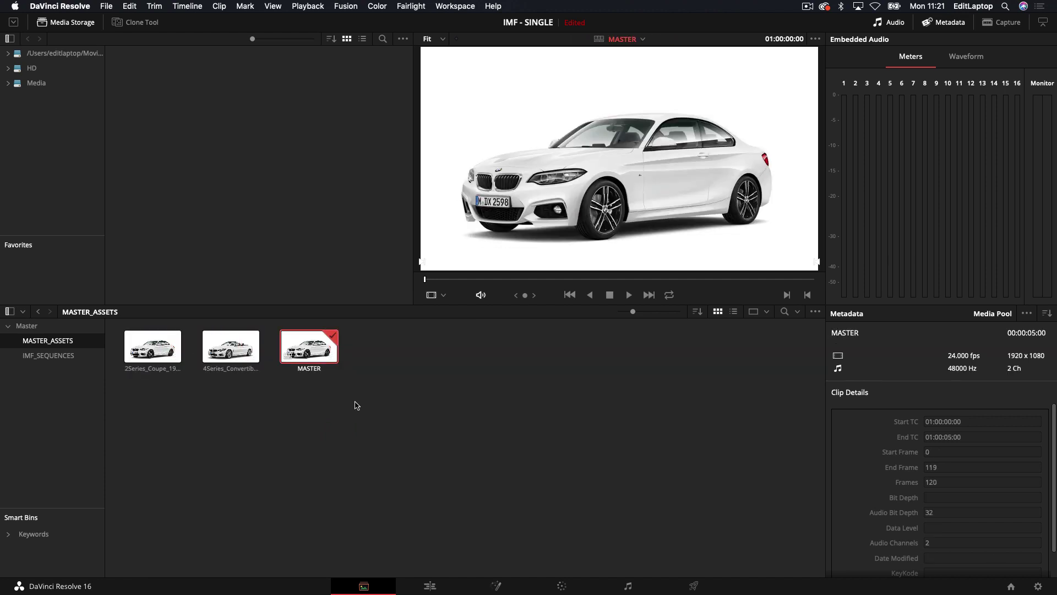
- Import the DC-MASTER folder from Finder into the IMF_SEQUENCES bin
{"action": "left_click", "coordinate": [70, 355]}
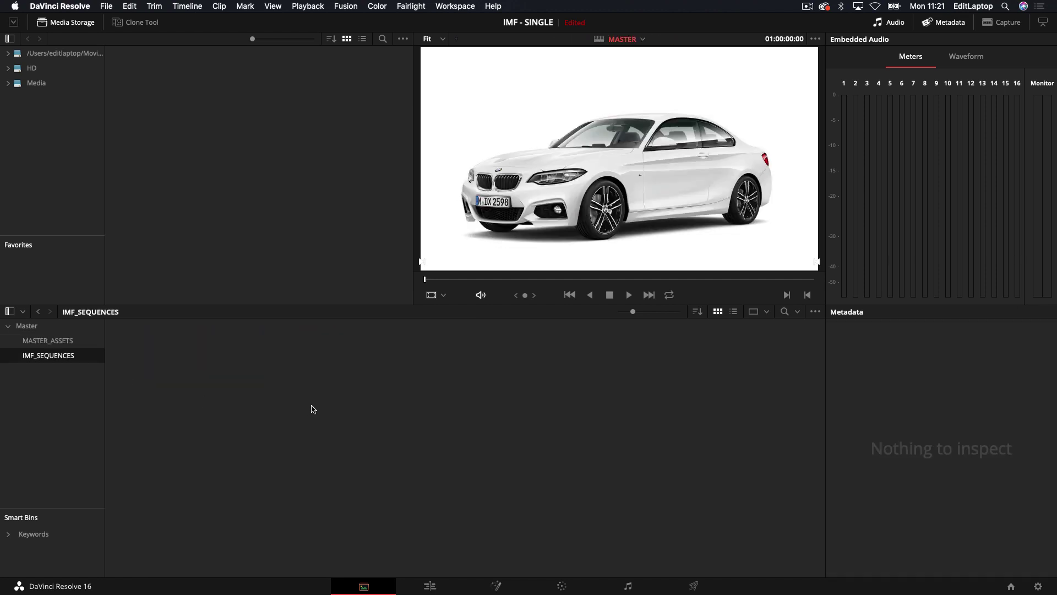
{"action": "key", "text": "super+Tab"}
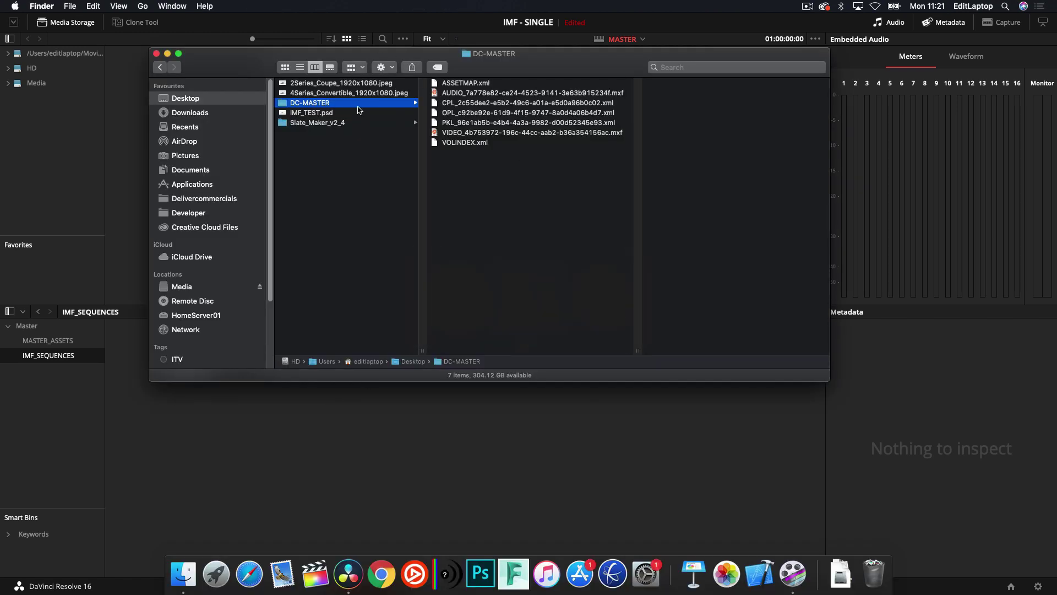
{"action": "left_click_drag", "start_coordinate": [319, 104], "coordinate": [302, 421]}
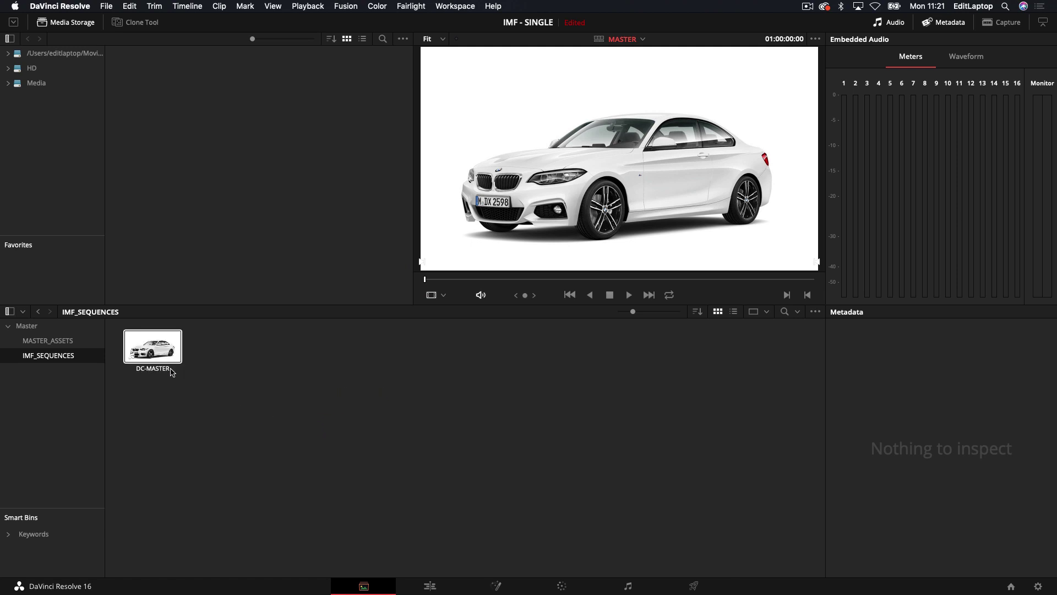
- Create a new timeline named MASTER_OUT from the DC-MASTER clip's composition playlist
{"action": "left_click", "coordinate": [154, 356]}
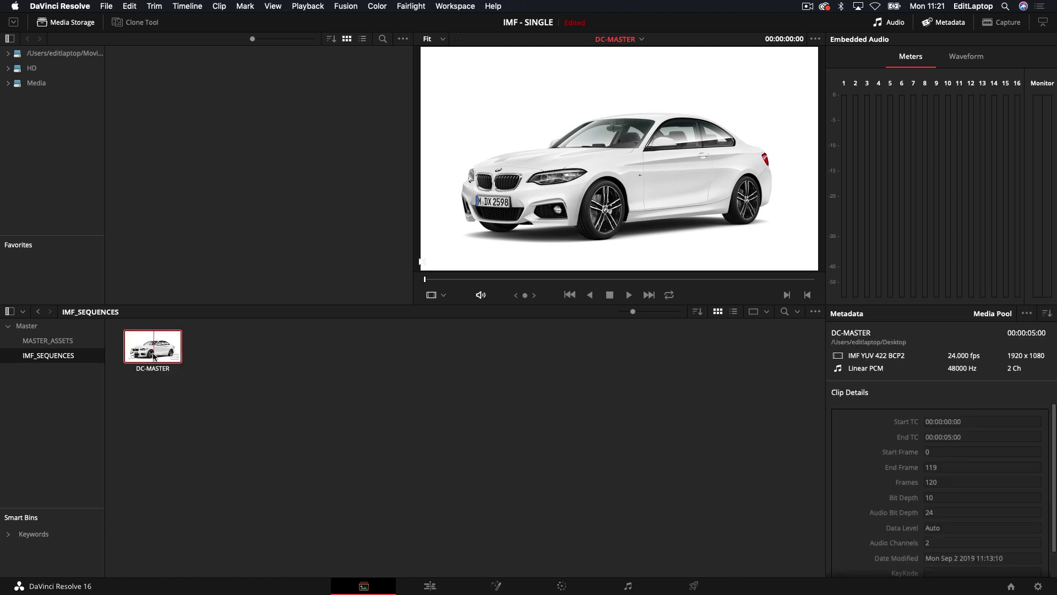
{"action": "right_click", "coordinate": [154, 357]}
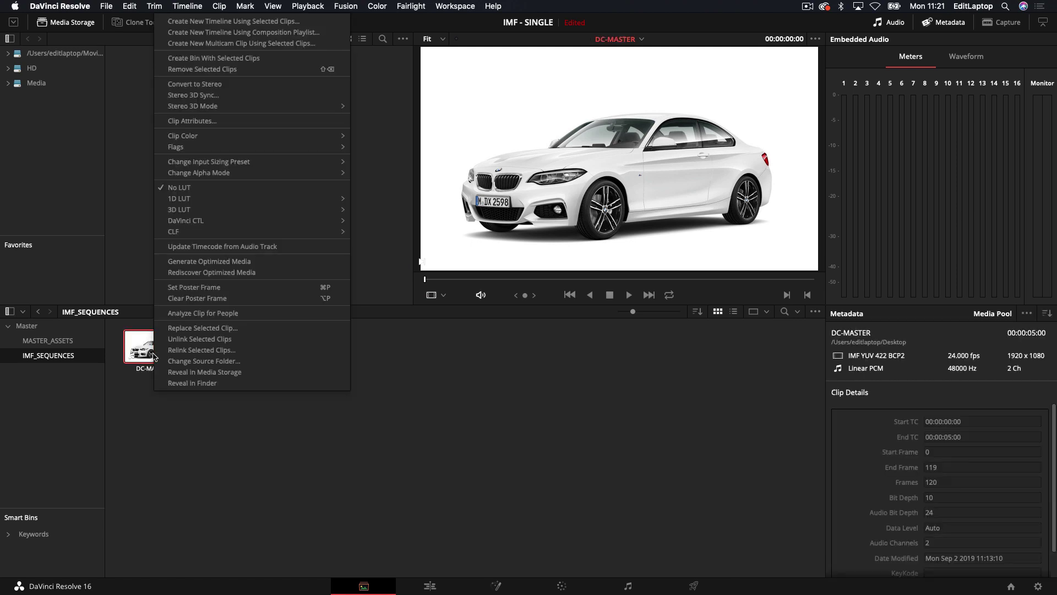
{"action": "left_click", "coordinate": [272, 34]}
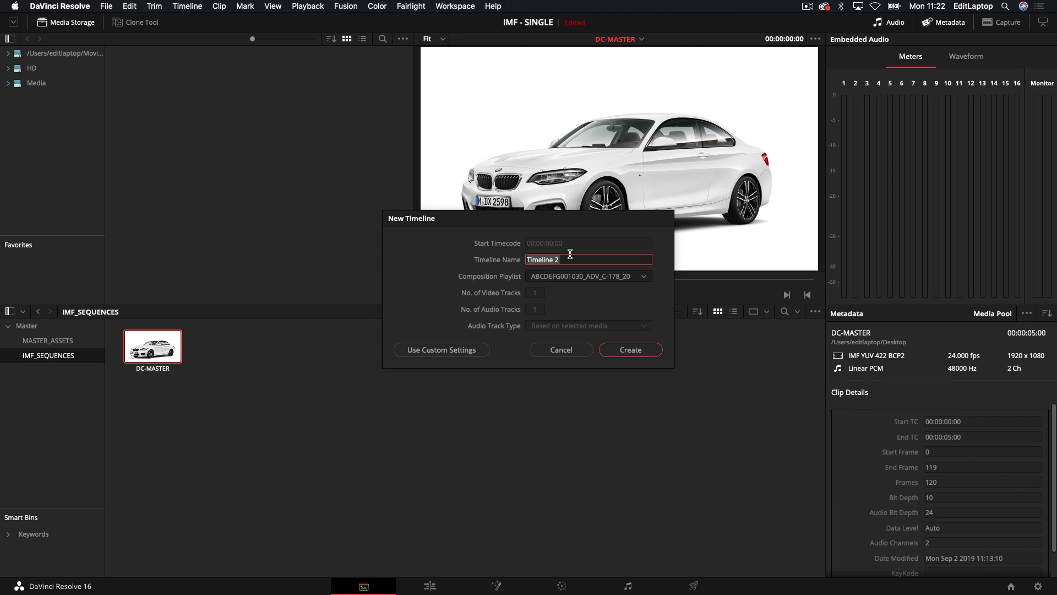
{"action": "type", "text": "MASTER"}
{"action": "left_click", "coordinate": [634, 350]}
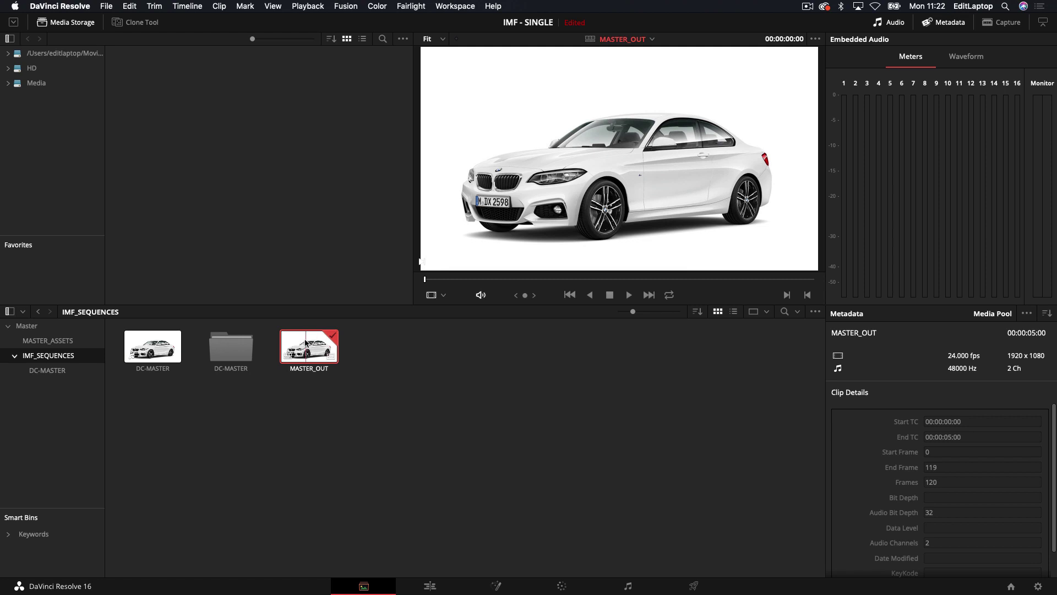
- Open the MASTER_OUT timeline for editing and place the 4Series_Convertible still on a new Video 2 track above the master video
{"action": "double_click", "coordinate": [305, 342]}
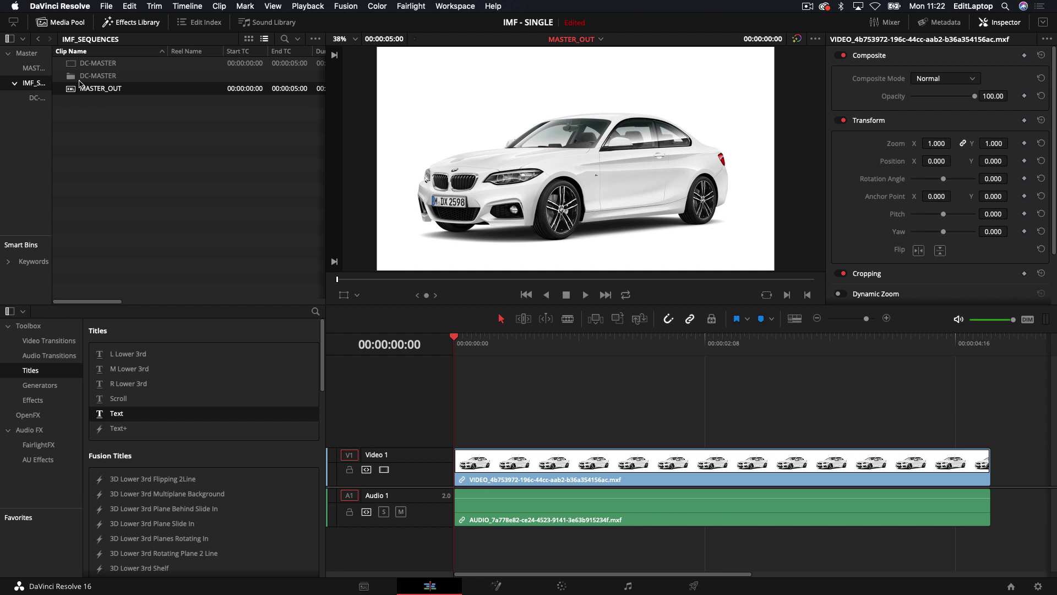
{"action": "left_click_drag", "start_coordinate": [52, 97], "coordinate": [81, 98]}
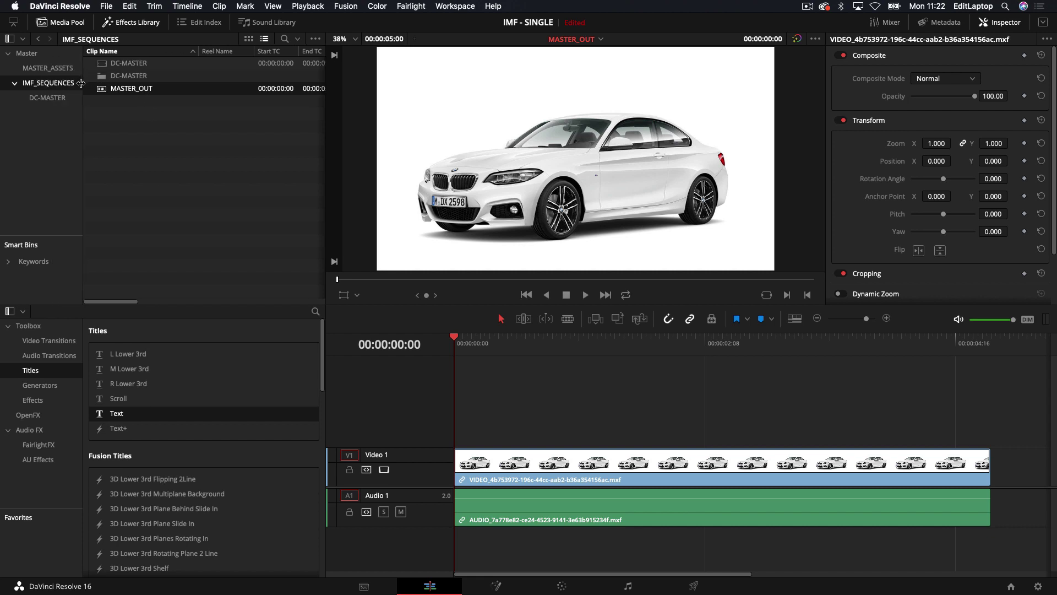
{"action": "left_click", "coordinate": [61, 70]}
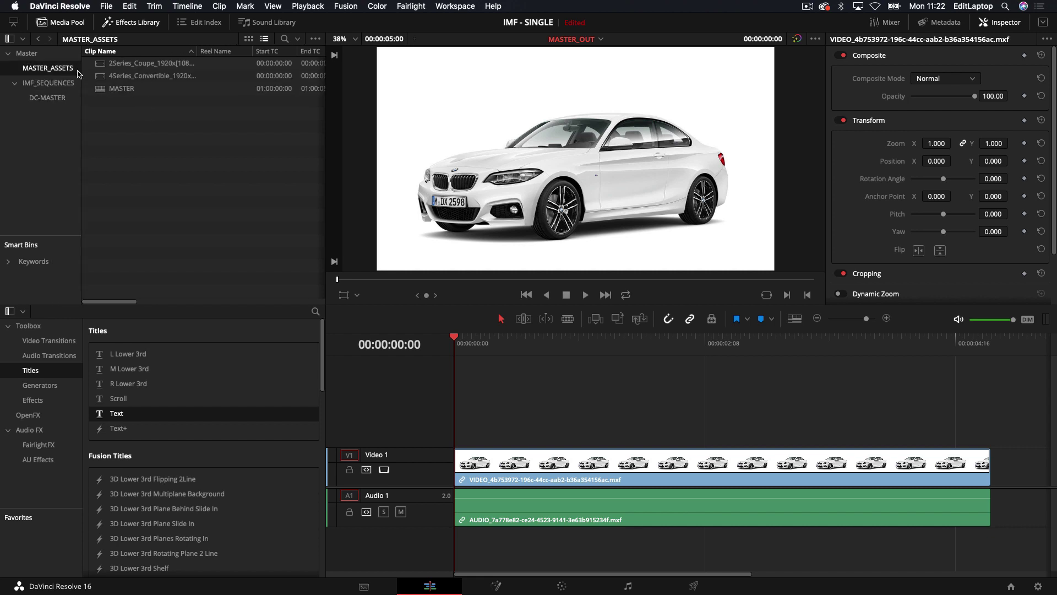
{"action": "left_click_drag", "start_coordinate": [138, 77], "coordinate": [749, 421]}
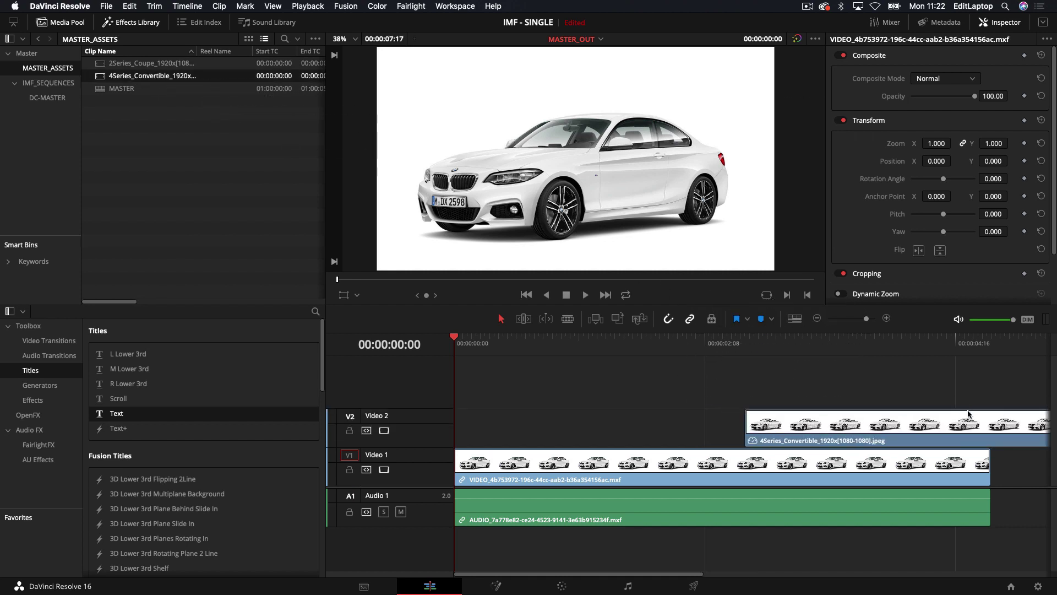
- Move the 4Series_Convertible clip to start at 00:00:02:23 and trim its end to match the end of the master video
{"action": "key", "text": "super+minus"}
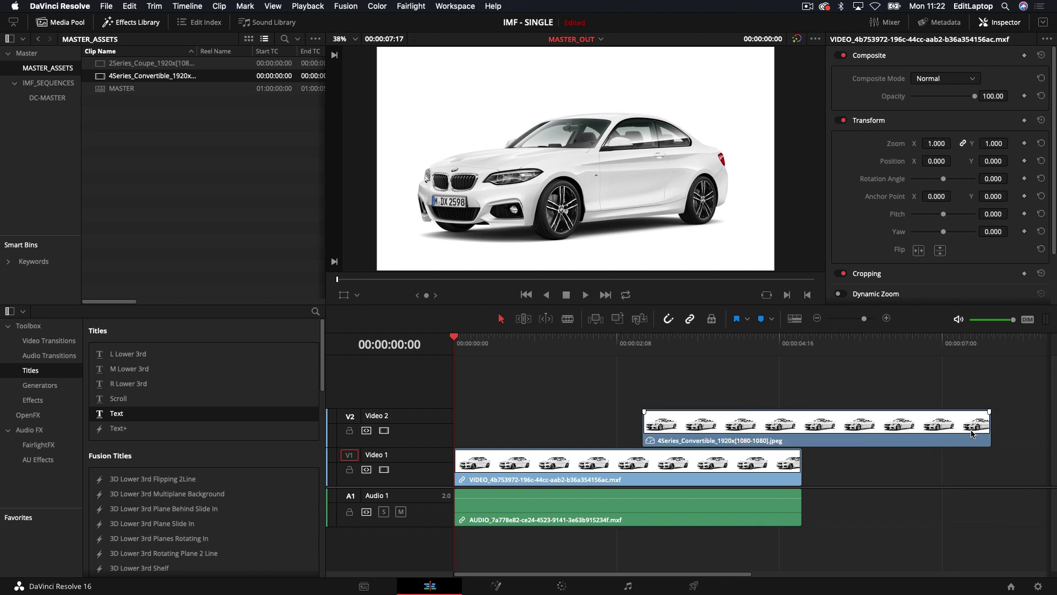
{"action": "left_click_drag", "start_coordinate": [938, 424], "coordinate": [985, 427]}
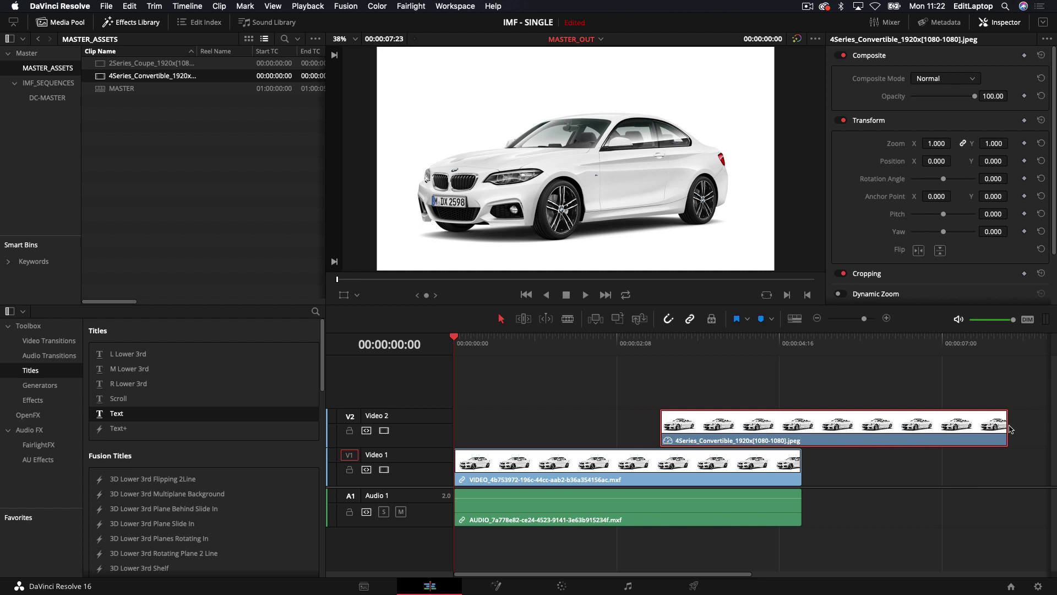
{"action": "left_click_drag", "start_coordinate": [1002, 425], "coordinate": [801, 424]}
- Add a Text title on a new Video 3 track at 00:00:02:23 and trim its end to match the convertible clip
{"action": "left_click_drag", "start_coordinate": [791, 352], "coordinate": [660, 360]}
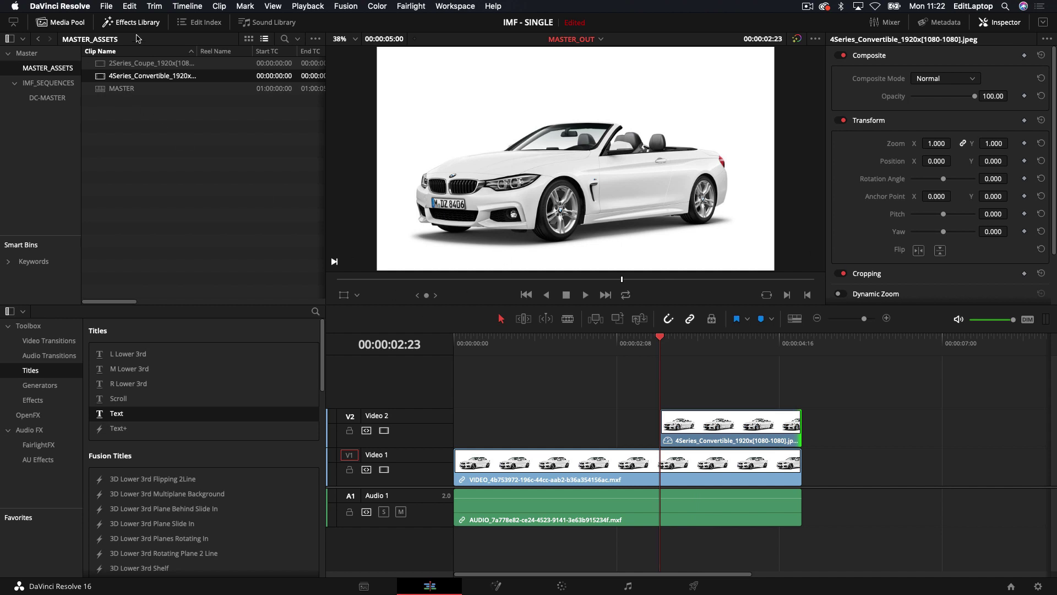
{"action": "left_click_drag", "start_coordinate": [119, 415], "coordinate": [669, 386]}
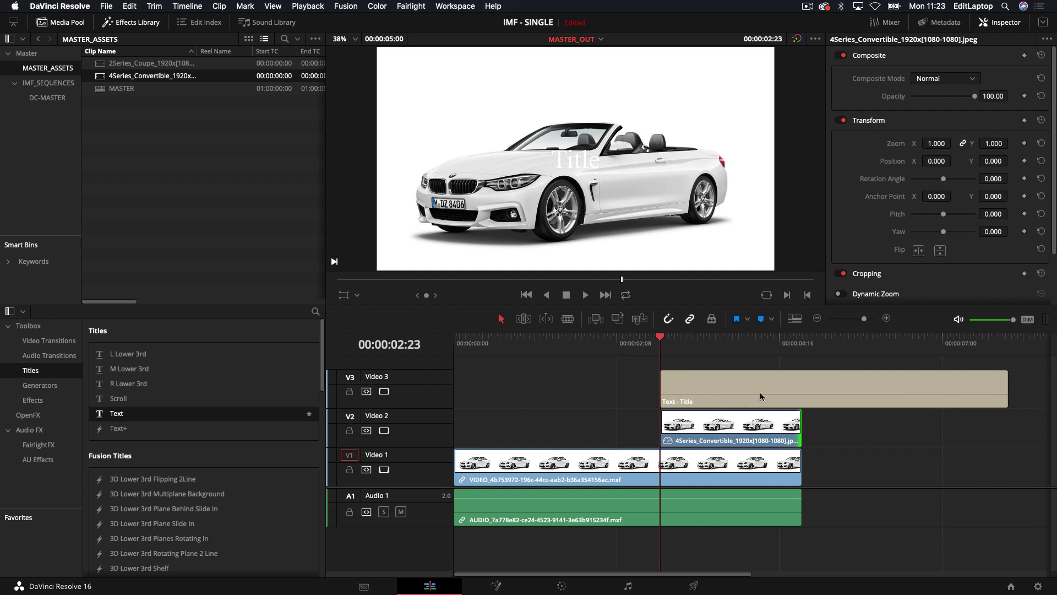
{"action": "left_click_drag", "start_coordinate": [1008, 386], "coordinate": [792, 384]}
- Replace the placeholder text of the Video 3 title with "DEALER", with the playhead at 00:00:04:03 on the title
{"action": "left_click", "coordinate": [742, 342]}
{"action": "left_click", "coordinate": [749, 377]}
{"action": "left_click_drag", "start_coordinate": [871, 101], "coordinate": [795, 109]}
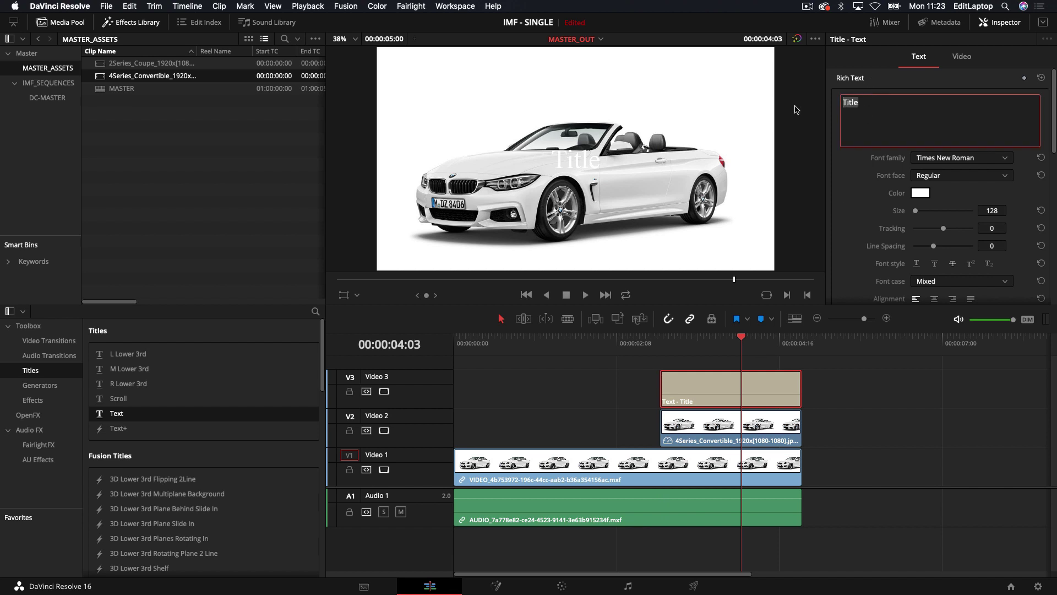
{"action": "type", "text": "DEALER"}
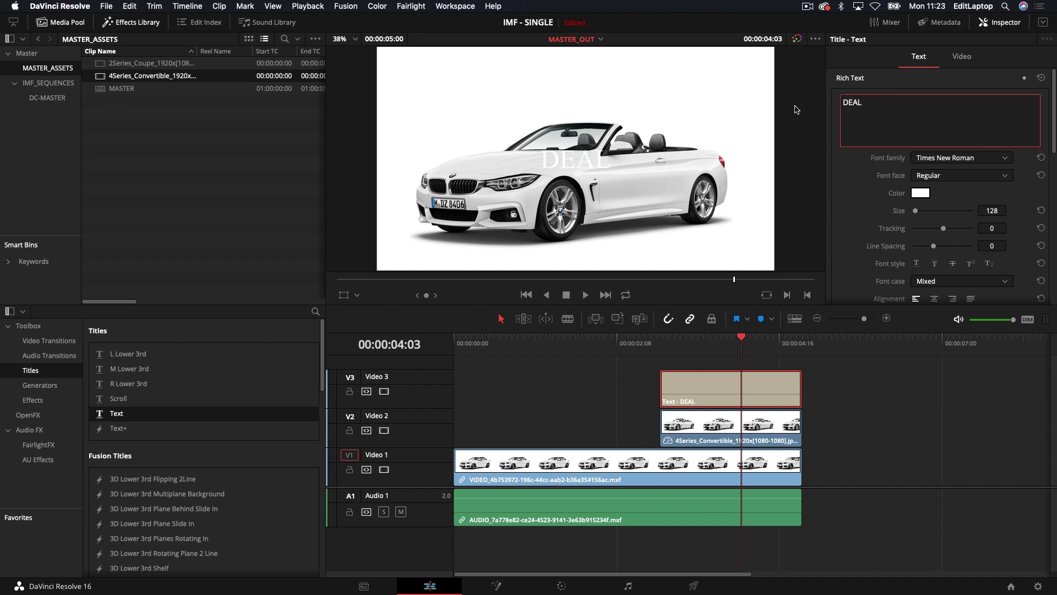
- Change the font color of the DEALER title text to black
{"action": "double_click", "coordinate": [884, 100]}
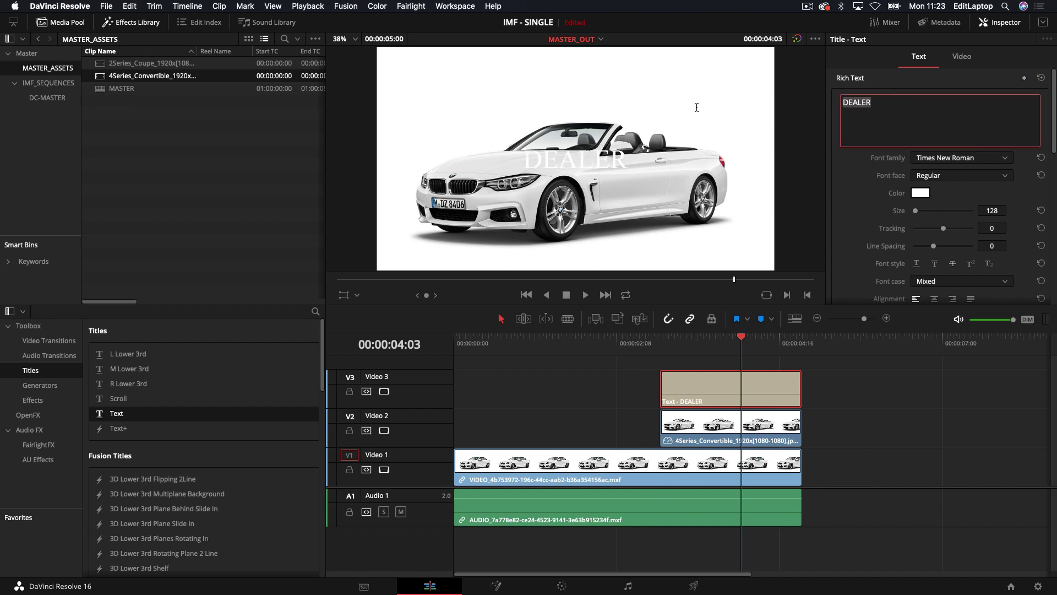
{"action": "left_click", "coordinate": [920, 194]}
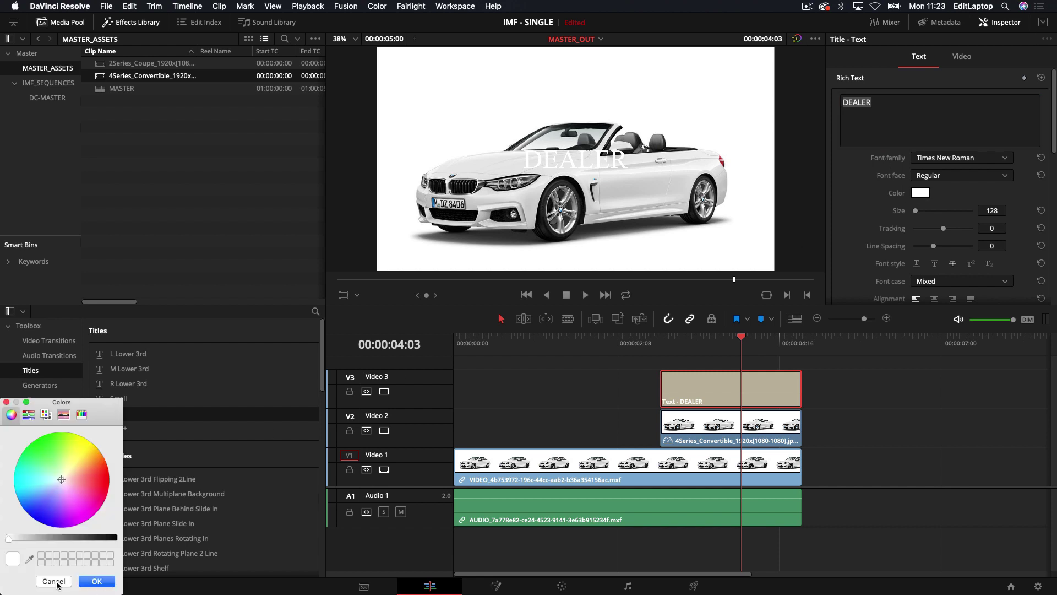
{"action": "left_click_drag", "start_coordinate": [91, 538], "coordinate": [115, 538]}
{"action": "left_click", "coordinate": [97, 581]}
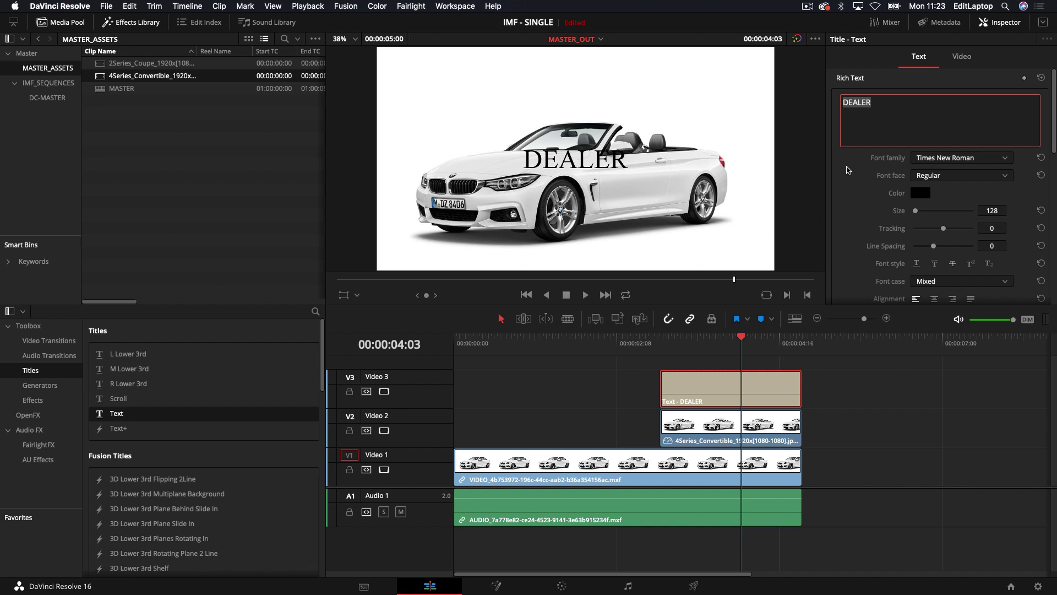
- Position the DEALER title at X -505 and Y 350, and return the playhead to the timeline start
{"action": "left_click", "coordinate": [972, 66]}
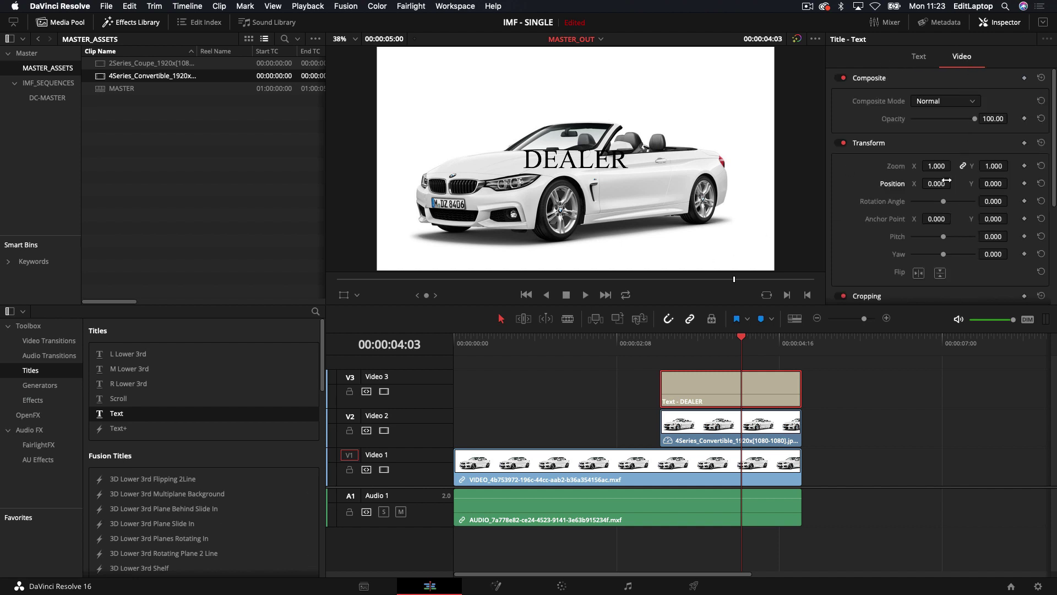
{"action": "left_click_drag", "start_coordinate": [936, 184], "coordinate": [658, 184]}
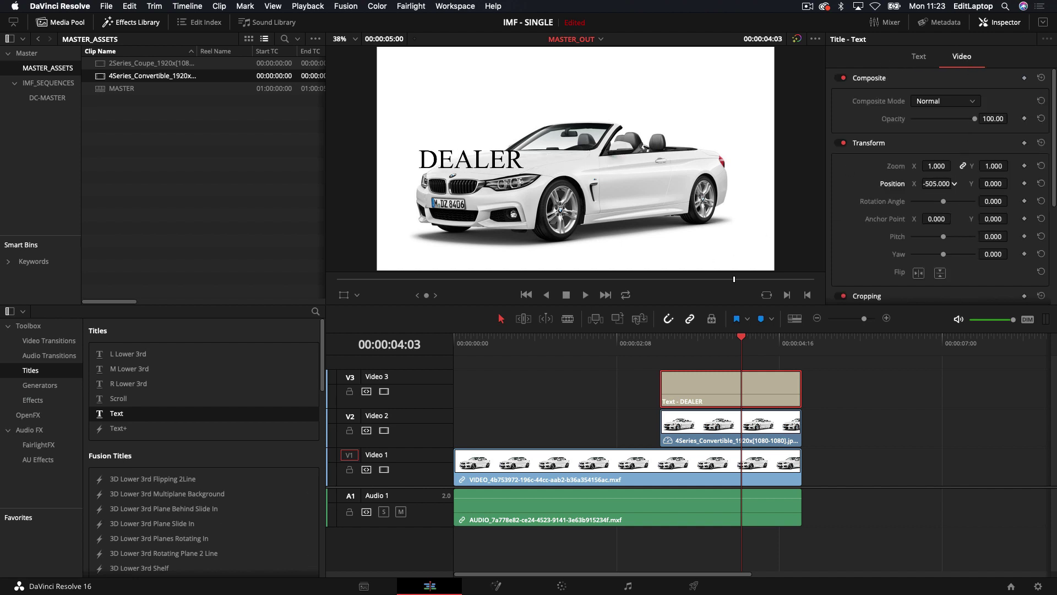
{"action": "left_click_drag", "start_coordinate": [995, 186], "coordinate": [1011, 183]}
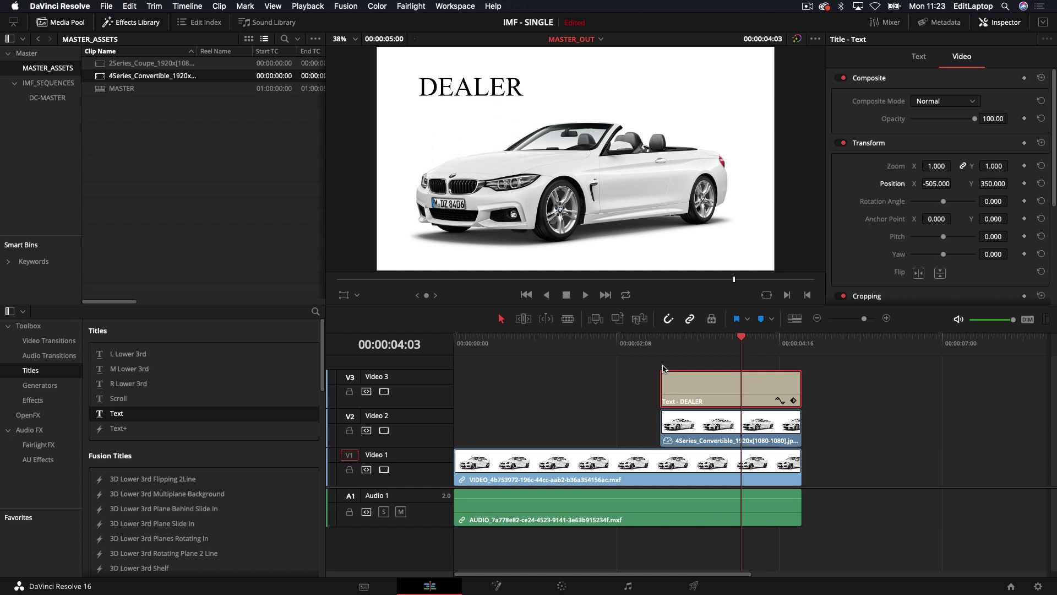
{"action": "left_click_drag", "start_coordinate": [643, 341], "coordinate": [425, 346]}
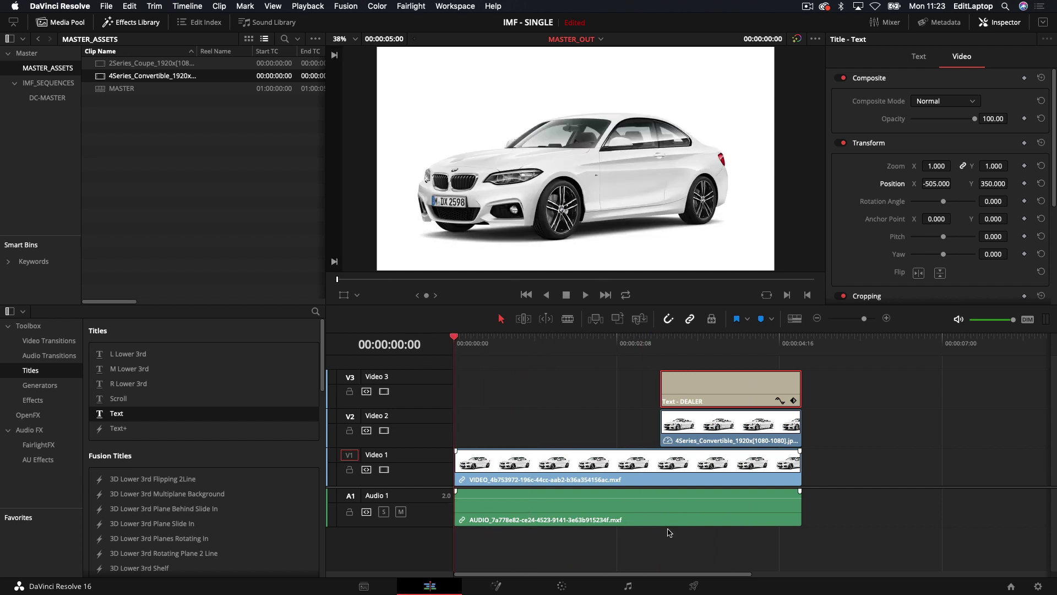
- In the IMF render settings, name the output MASTER_OUT and enable the supplemental package option
{"action": "left_click", "coordinate": [695, 588]}
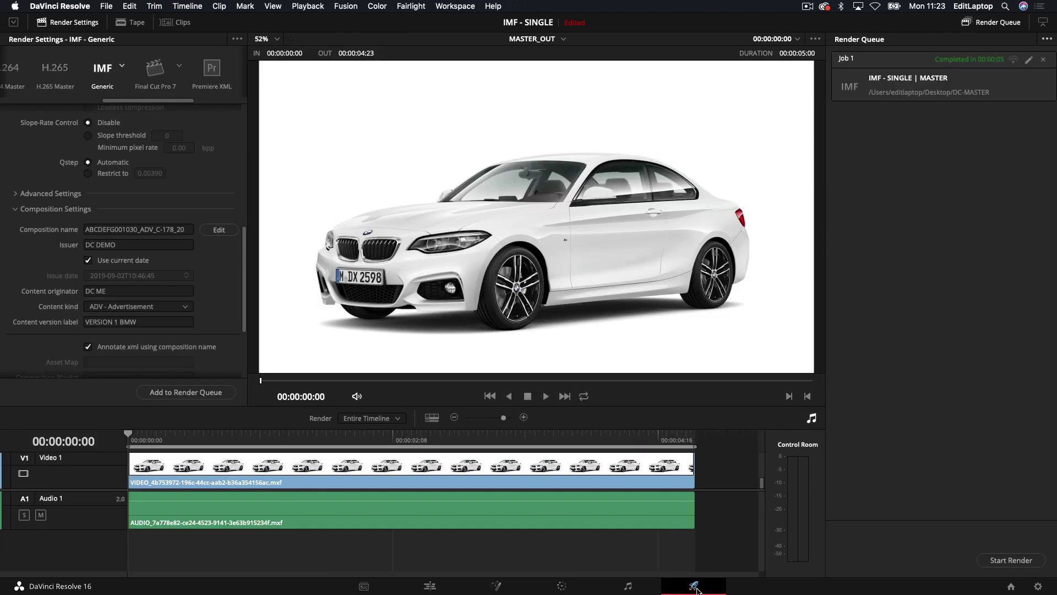
{"action": "scroll", "coordinate": [165, 237], "scroll_direction": "up", "scroll_amount": 10}
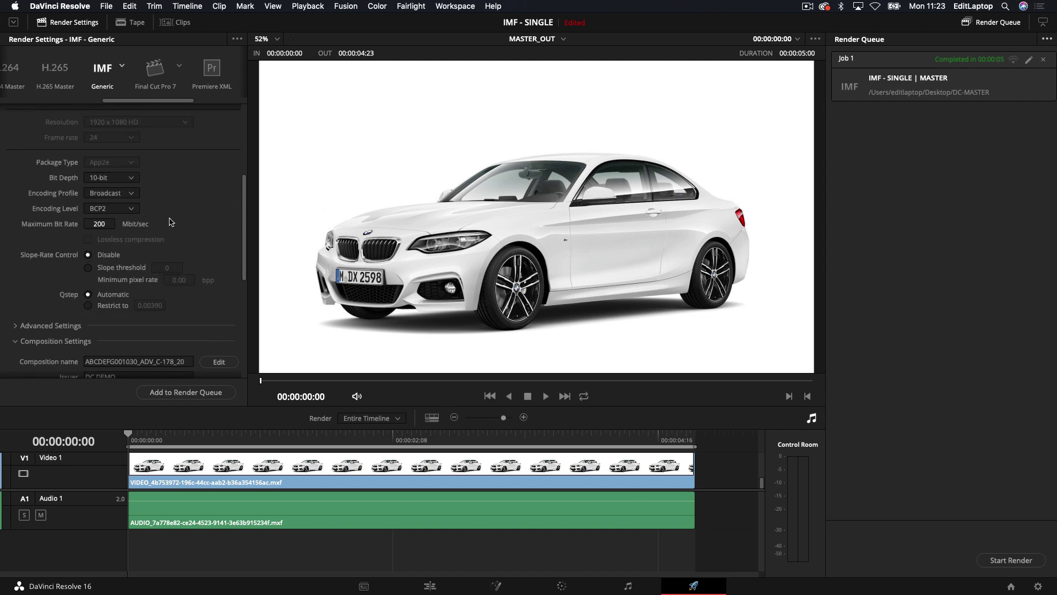
{"action": "scroll", "coordinate": [166, 223], "scroll_direction": "up", "scroll_amount": 2}
{"action": "left_click", "coordinate": [118, 113]}
{"action": "left_click_drag", "start_coordinate": [118, 112], "coordinate": [21, 120]}
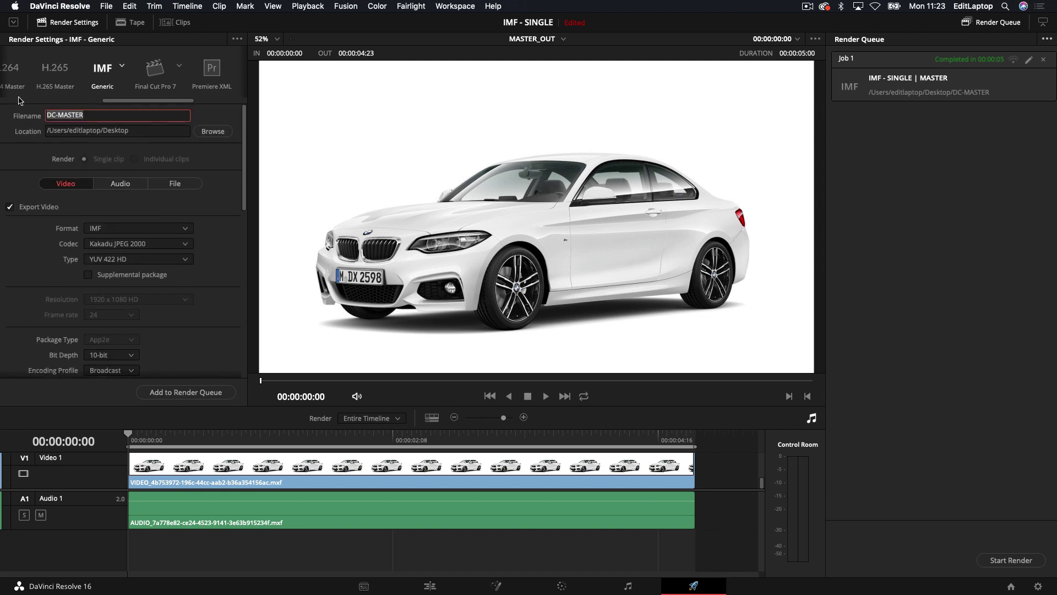
{"action": "type", "text": "M"}
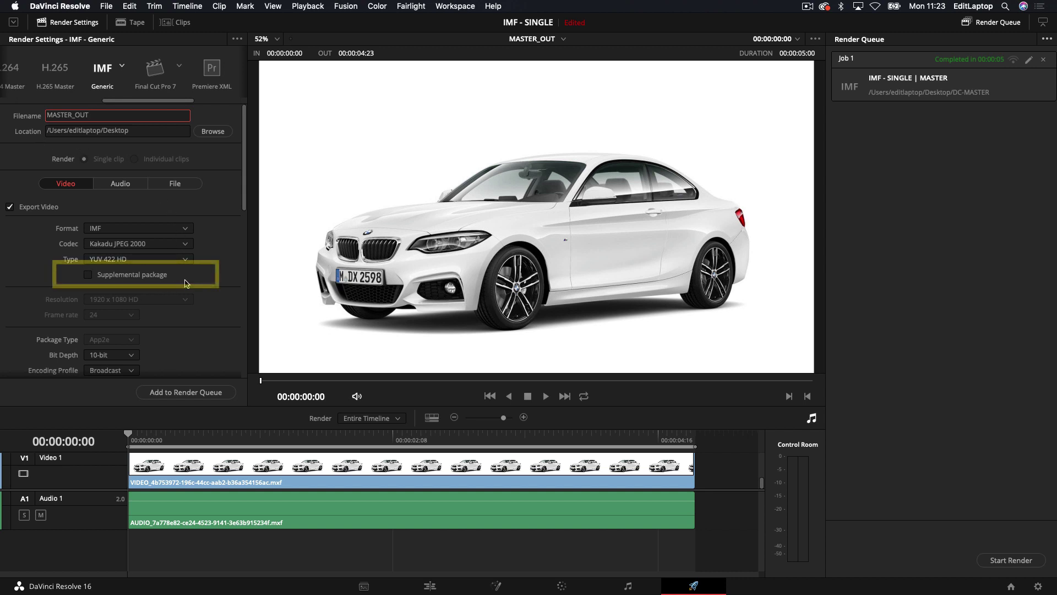
{"action": "left_click", "coordinate": [90, 276]}
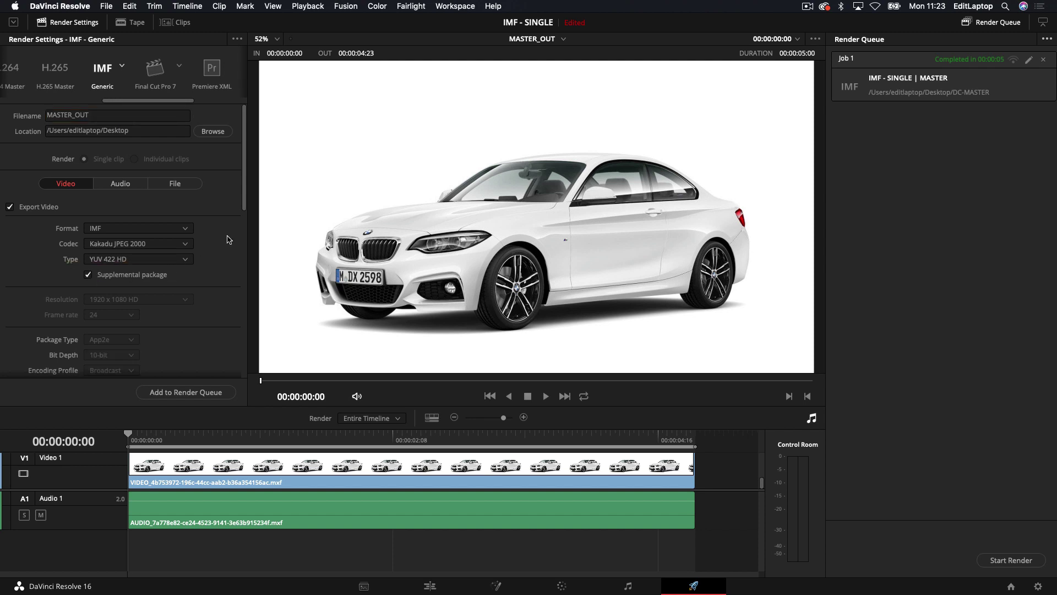
- Set the maximum bit rate of the IMF render to 100 Mbit/sec
{"action": "scroll", "coordinate": [228, 243], "scroll_direction": "down", "scroll_amount": 5}
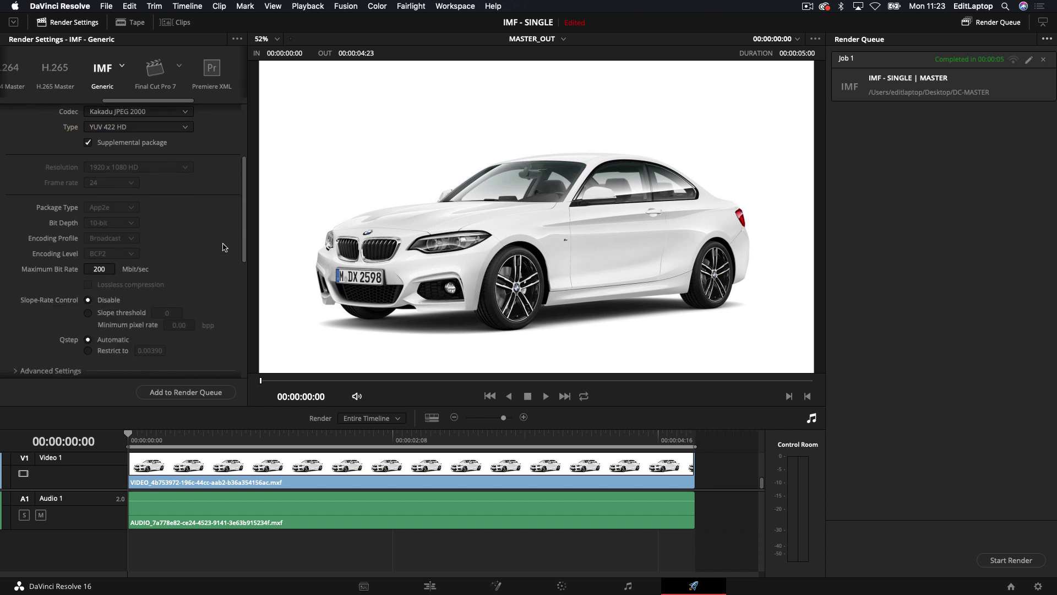
{"action": "left_click", "coordinate": [103, 272]}
{"action": "type", "text": "100"}
- Set the composition's issuer to "DEALER 01", content version label to "VERSION 1 BMW DEALER" and content originator to "DEC MULTI"
{"action": "scroll", "coordinate": [227, 323], "scroll_direction": "down", "scroll_amount": 5}
{"action": "scroll", "coordinate": [226, 323], "scroll_direction": "down", "scroll_amount": 2}
{"action": "left_click", "coordinate": [147, 236]}
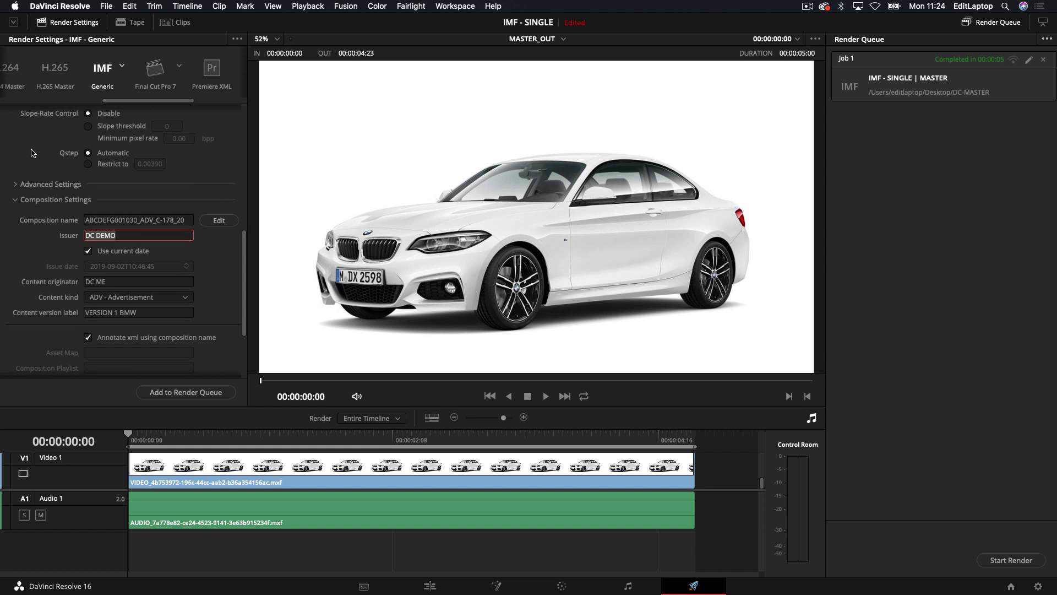
{"action": "type", "text": "DEALER 01"}
{"action": "left_click", "coordinate": [156, 316]}
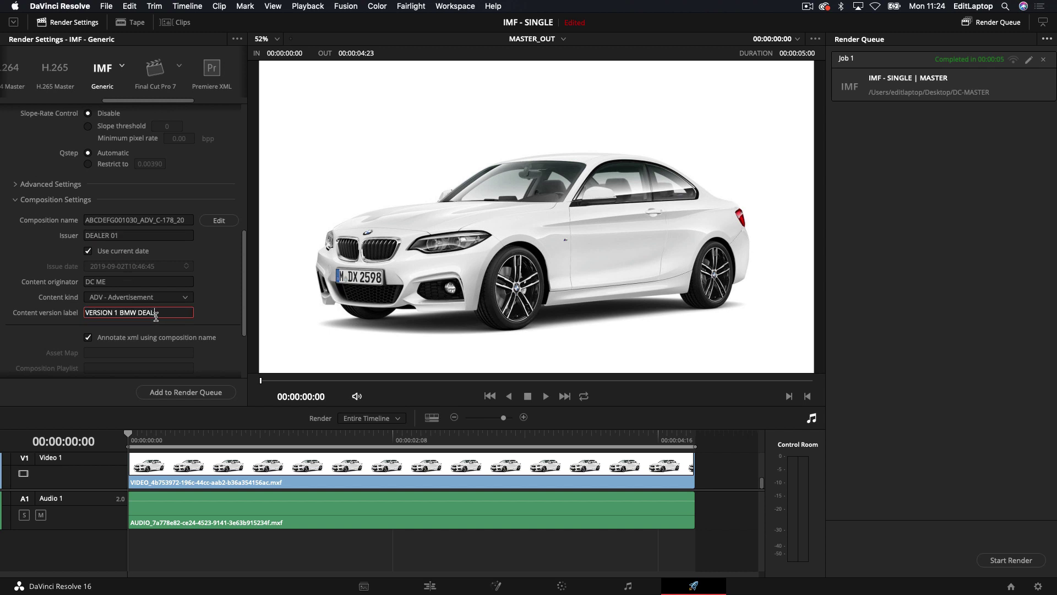
{"action": "left_click", "coordinate": [128, 279]}
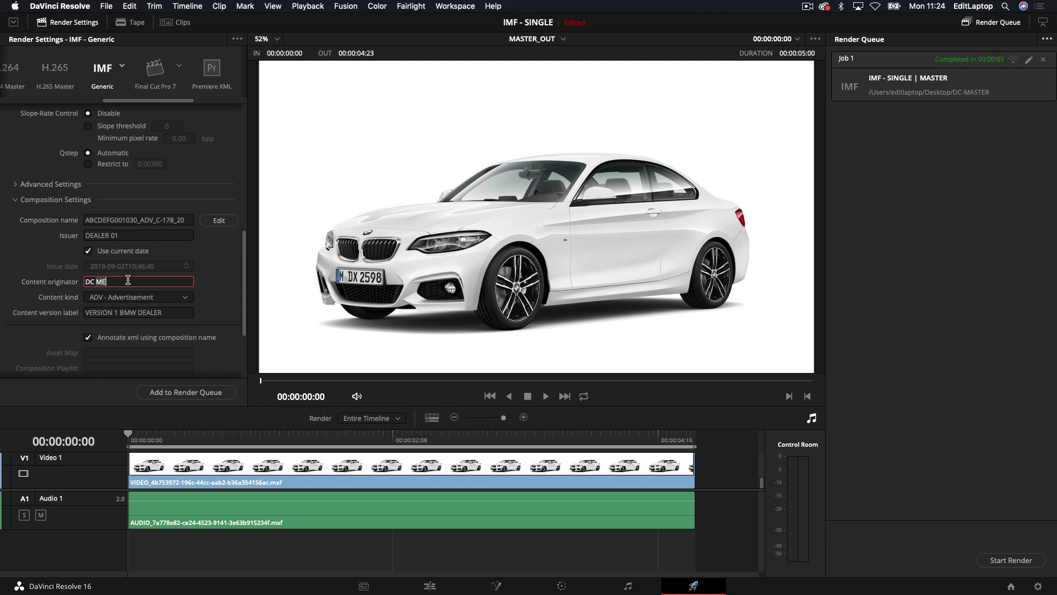
{"action": "type", "text": "D"}
{"action": "key", "text": "Tab"}
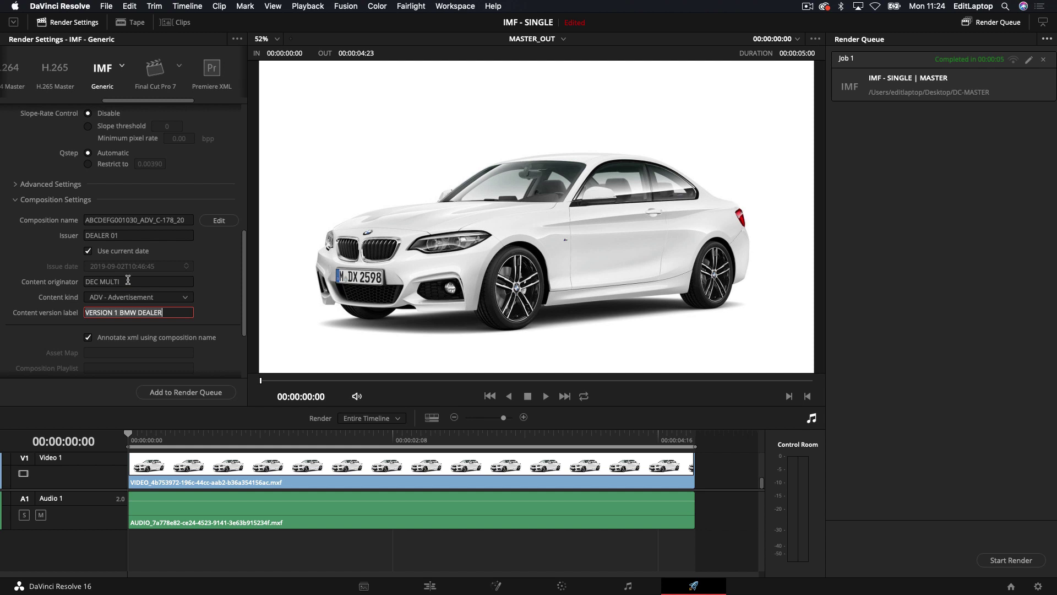
{"action": "left_click", "coordinate": [133, 236]}
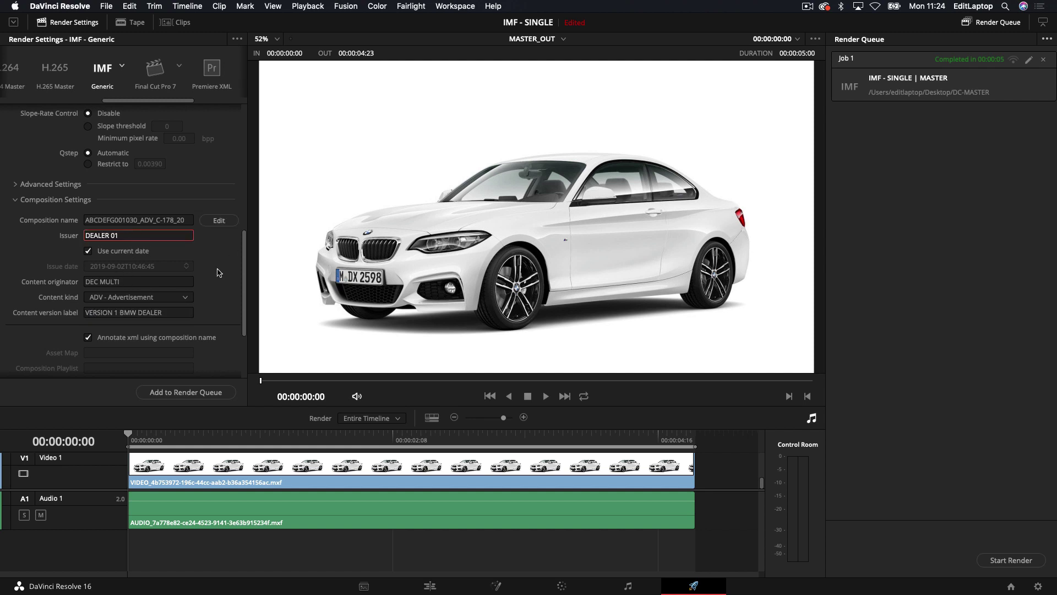
- Add the MASTER_OUT supplemental package to the render queue and start the render
{"action": "left_click", "coordinate": [200, 392]}
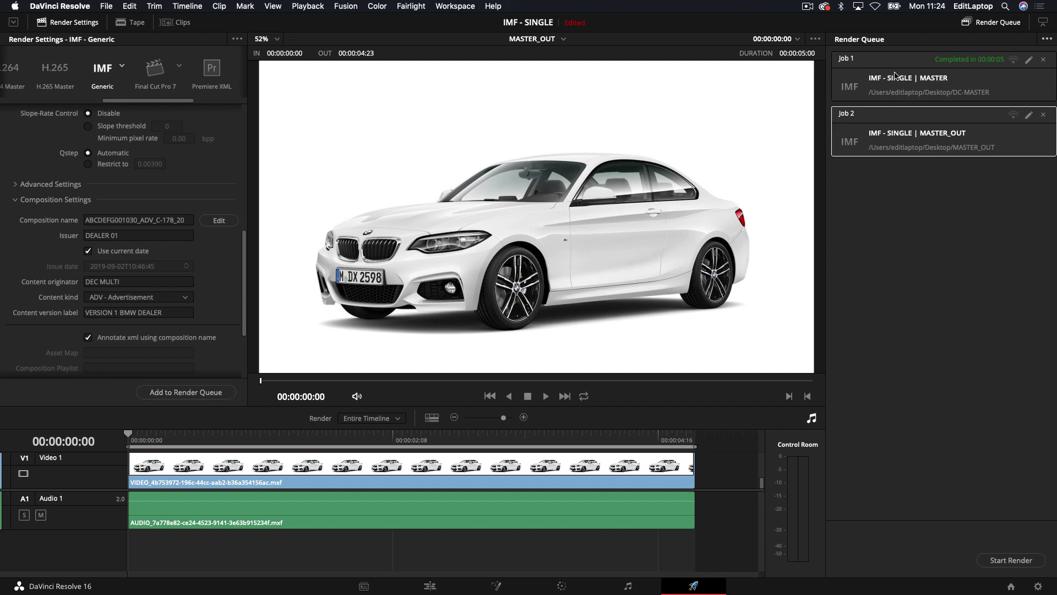
{"action": "left_click", "coordinate": [999, 565]}
- Switch to Finder and compare the contents of the MASTER_OUT and DC-MASTER folders on the Desktop
{"action": "key", "text": "super+Tab"}
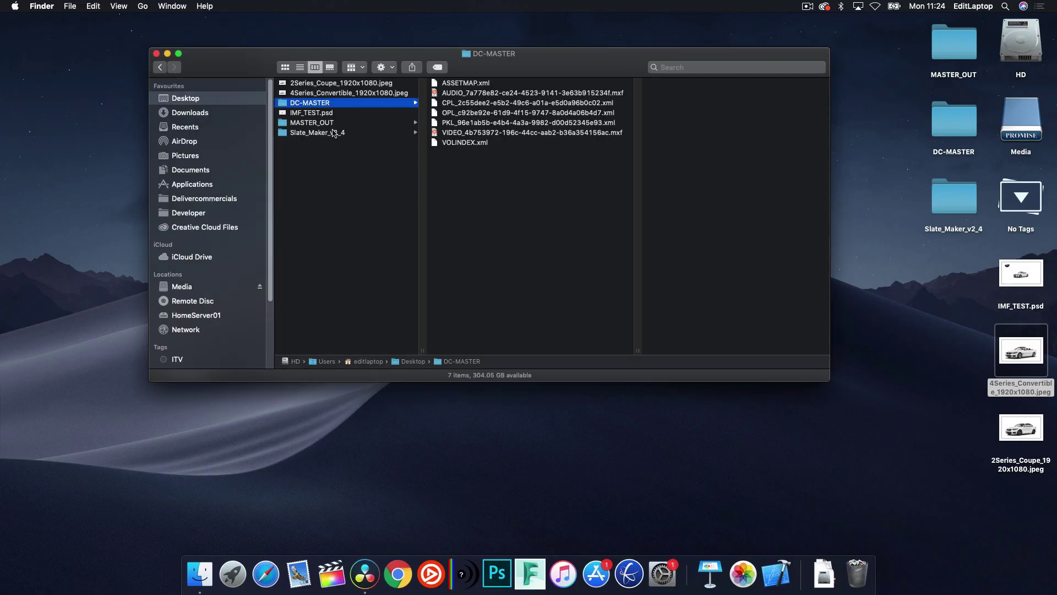
{"action": "left_click", "coordinate": [351, 125]}
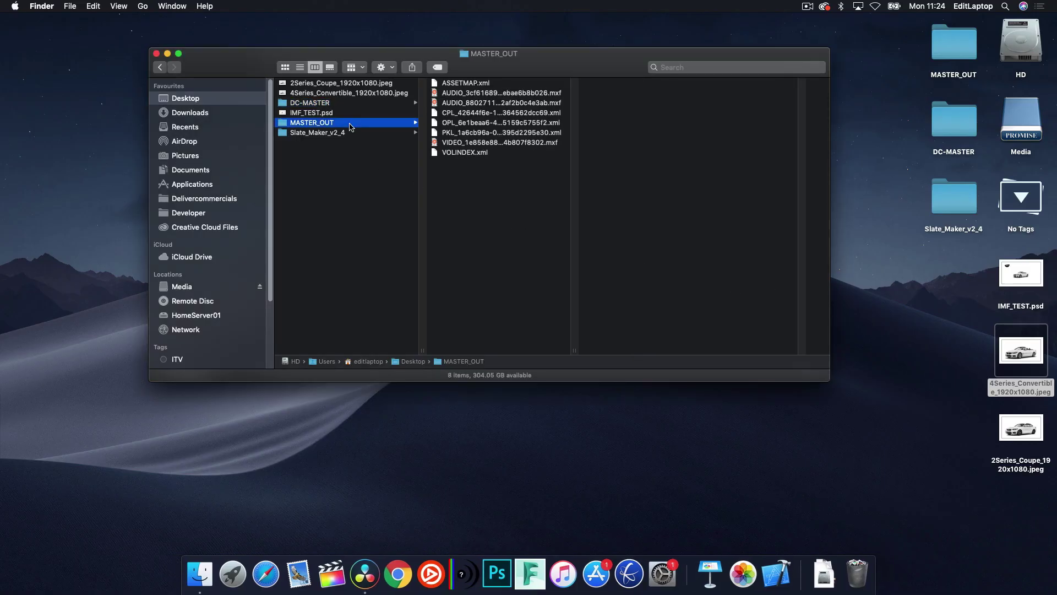
{"action": "left_click", "coordinate": [311, 103]}
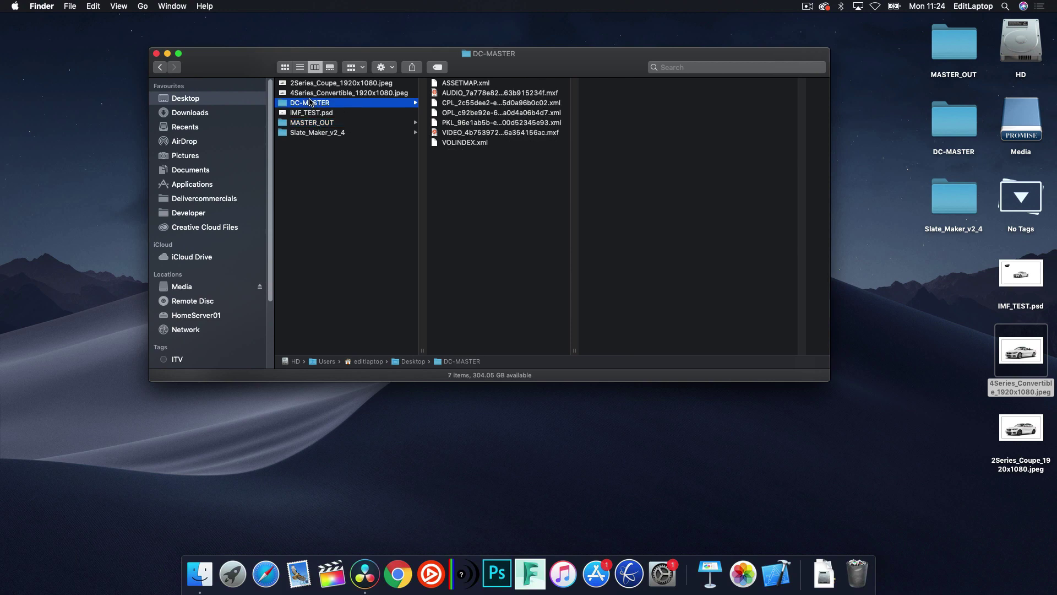
{"action": "left_click", "coordinate": [324, 123]}
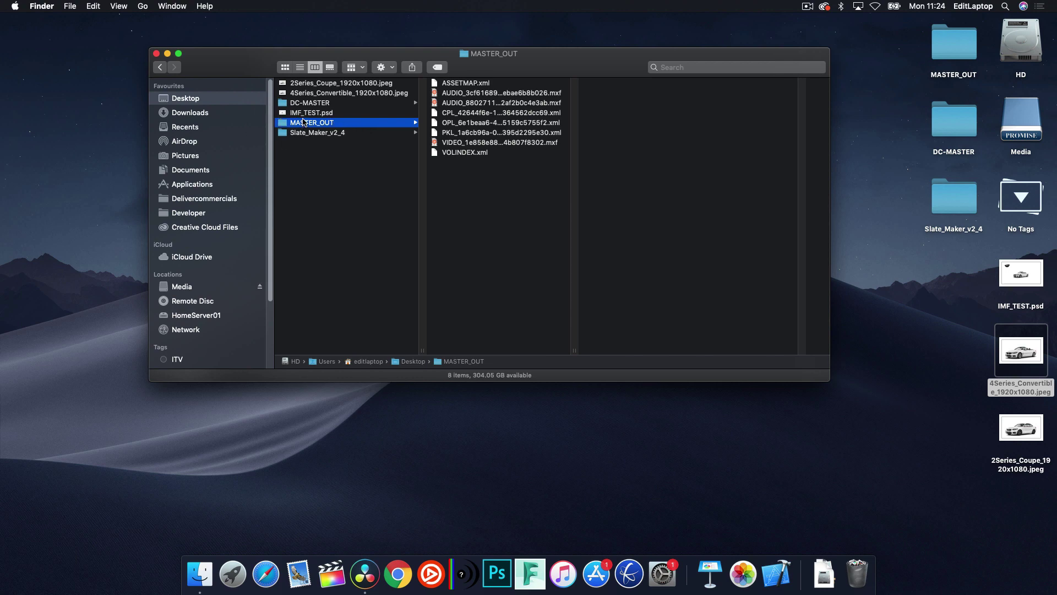
- Tag the AUDIO, CPL, OPL, PKL and VIDEO files in the MASTER_OUT folder purple
{"action": "left_click", "coordinate": [470, 93]}
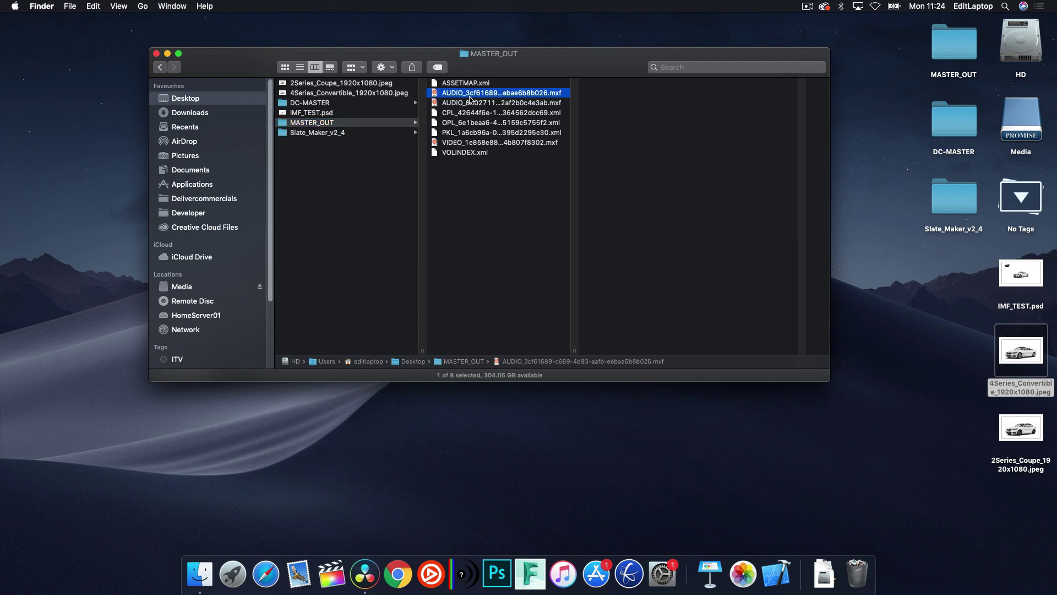
{"action": "left_click", "coordinate": [468, 145], "text": "shift"}
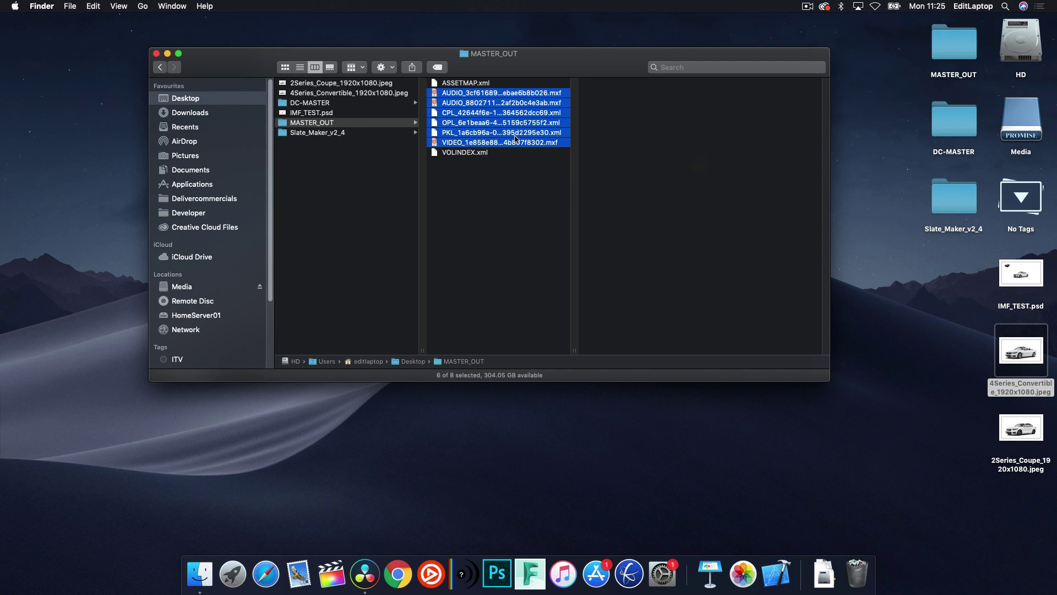
{"action": "right_click", "coordinate": [515, 139]}
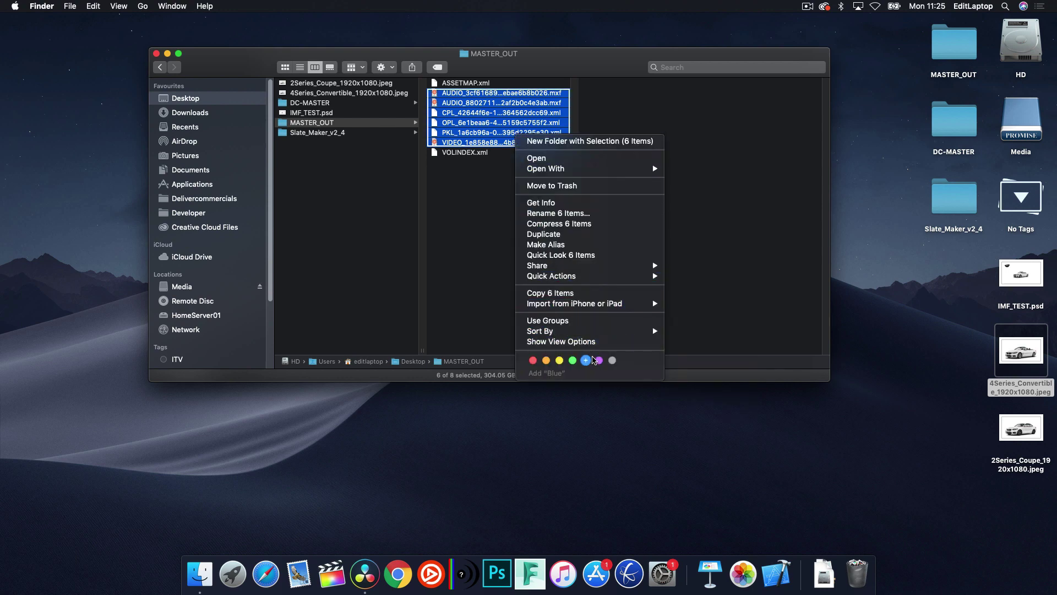
{"action": "left_click", "coordinate": [600, 360]}
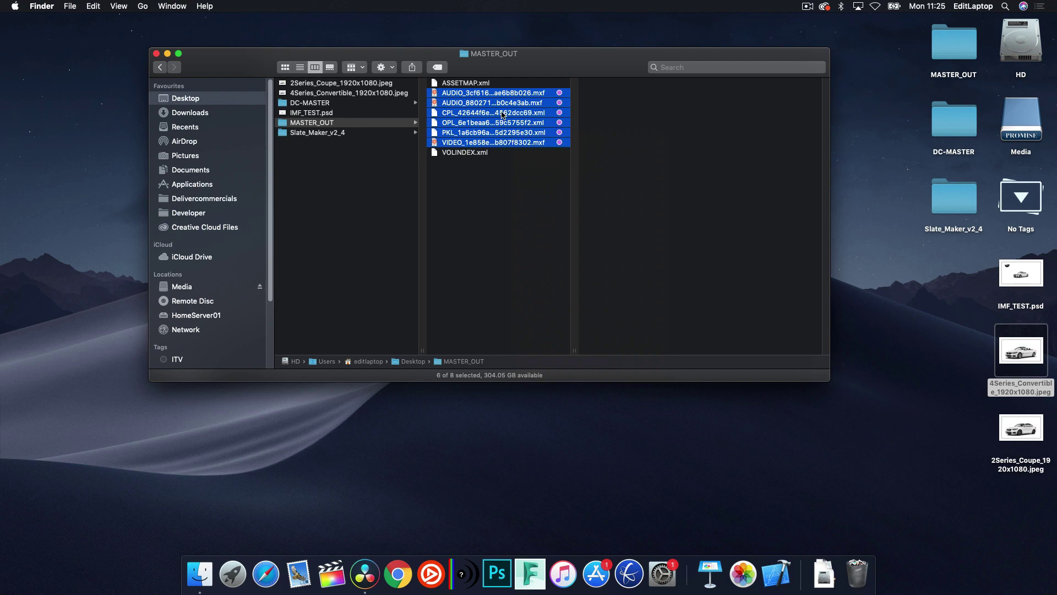
- Put the six purple-tagged MASTER_OUT files into the DC-MASTER folder alongside the original package files
{"action": "left_click_drag", "start_coordinate": [502, 114], "coordinate": [323, 104]}
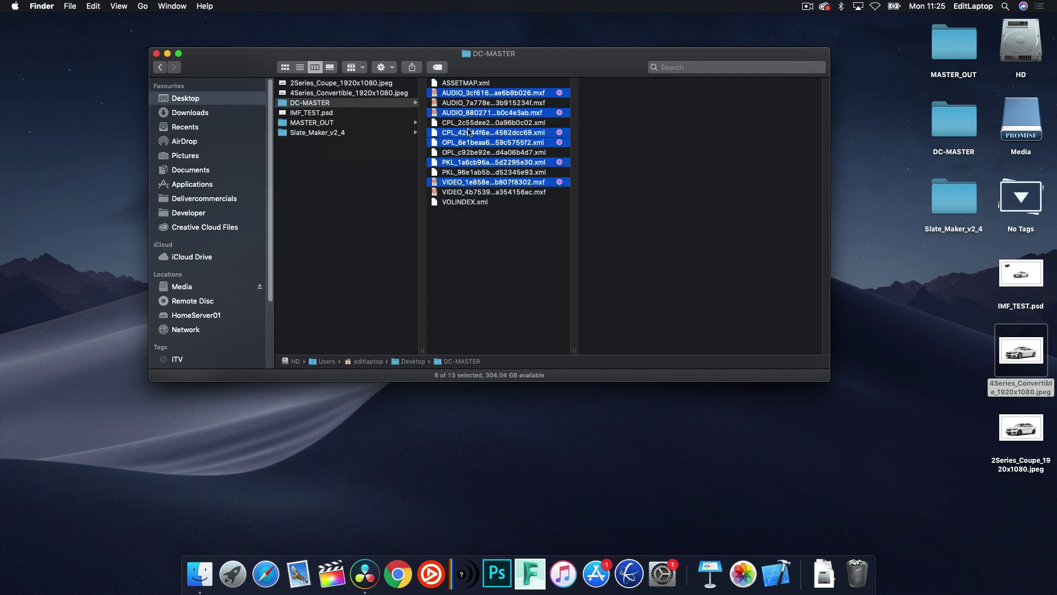
{"action": "left_click", "coordinate": [495, 251]}
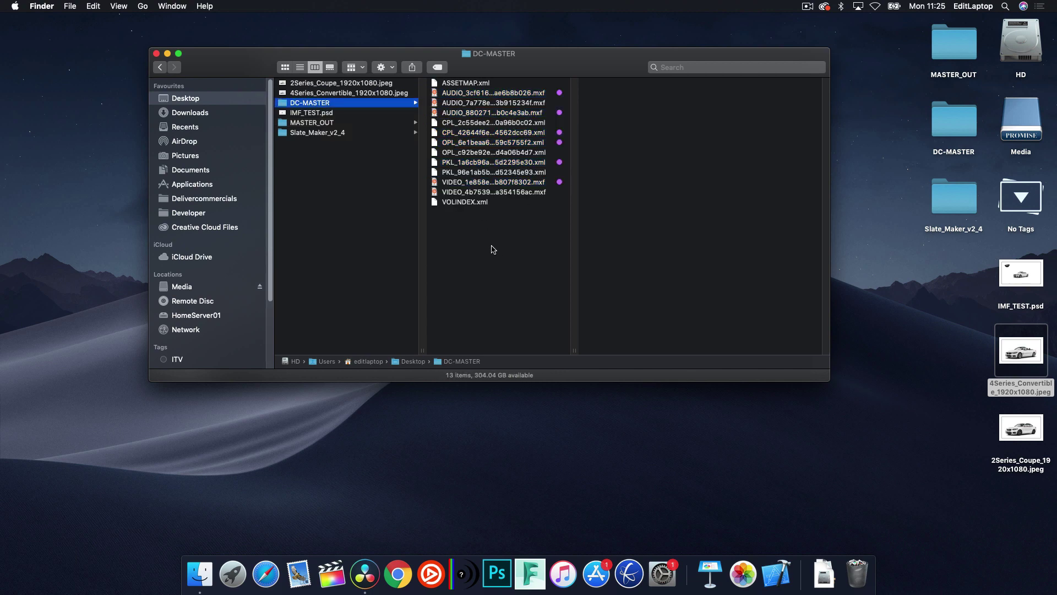
{"action": "left_click_drag", "start_coordinate": [575, 351], "coordinate": [577, 352]}
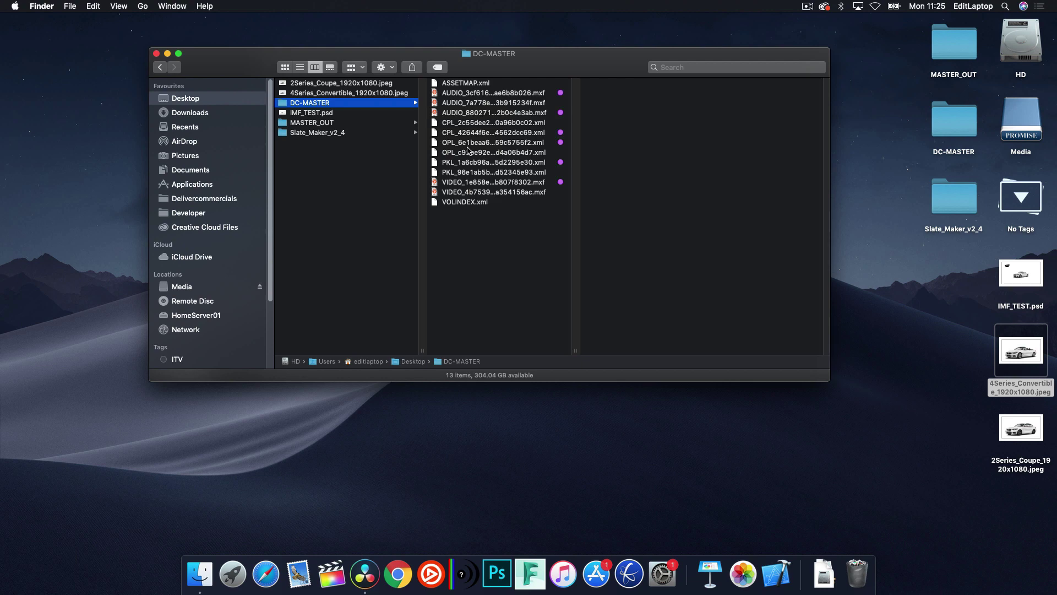
- Open the untagged CPL_2c55dee2 playlist from DC-MASTER in Switch, play the original master, and quit Switch
{"action": "left_click", "coordinate": [473, 122]}
{"action": "left_click_drag", "start_coordinate": [462, 124], "coordinate": [431, 574]}
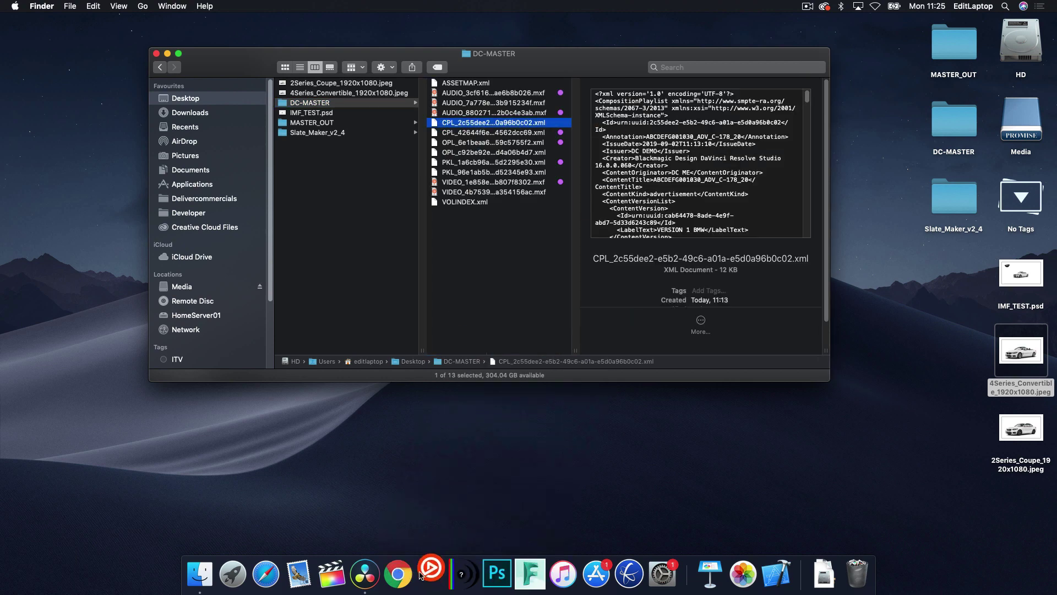
{"action": "key", "text": "space"}
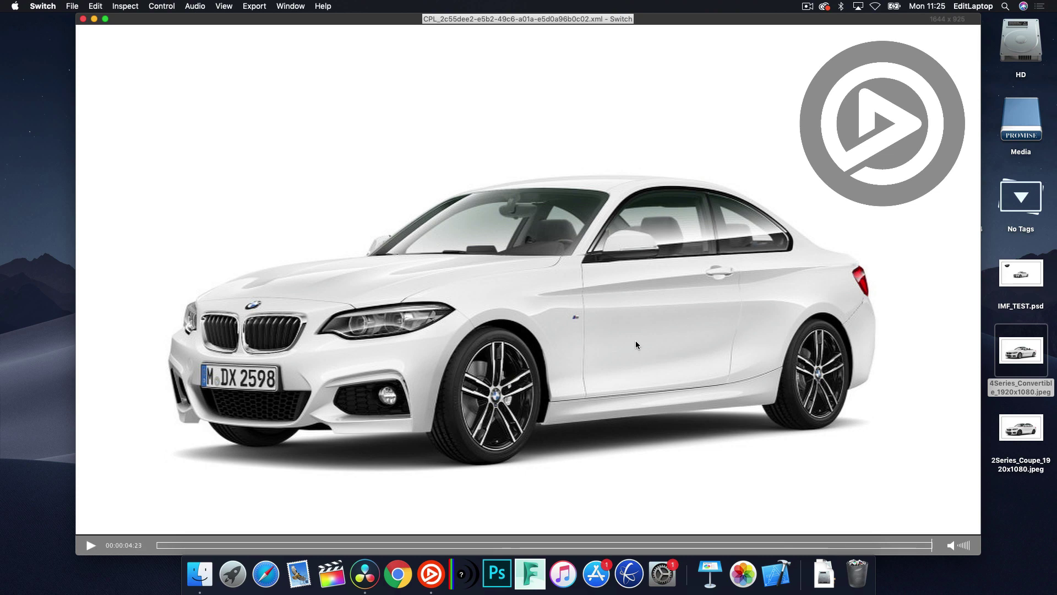
{"action": "key", "text": "super+q"}
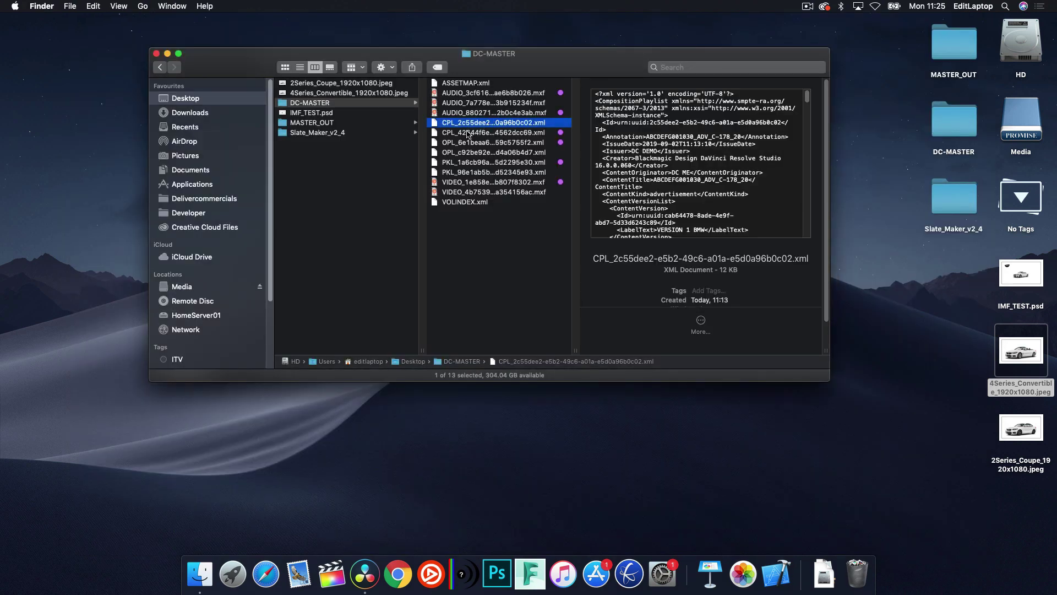
- Open the purple-tagged CPL_42644f6e playlist from DC-MASTER in Switch, play the dealer version and scrub back to the coupe shot
{"action": "left_click", "coordinate": [467, 133]}
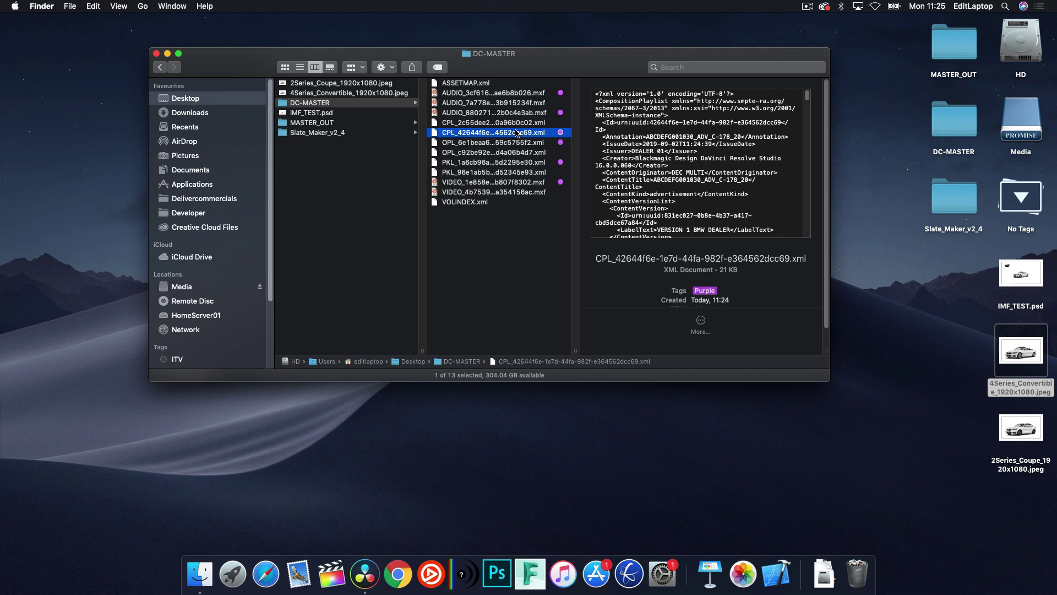
{"action": "left_click_drag", "start_coordinate": [521, 134], "coordinate": [422, 574]}
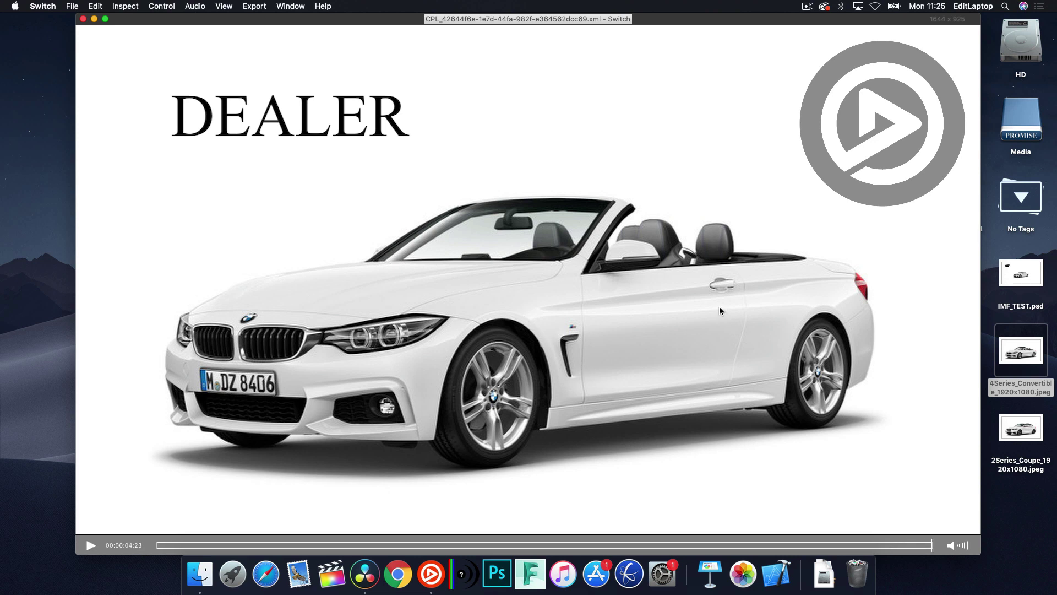
{"action": "left_click", "coordinate": [841, 545]}
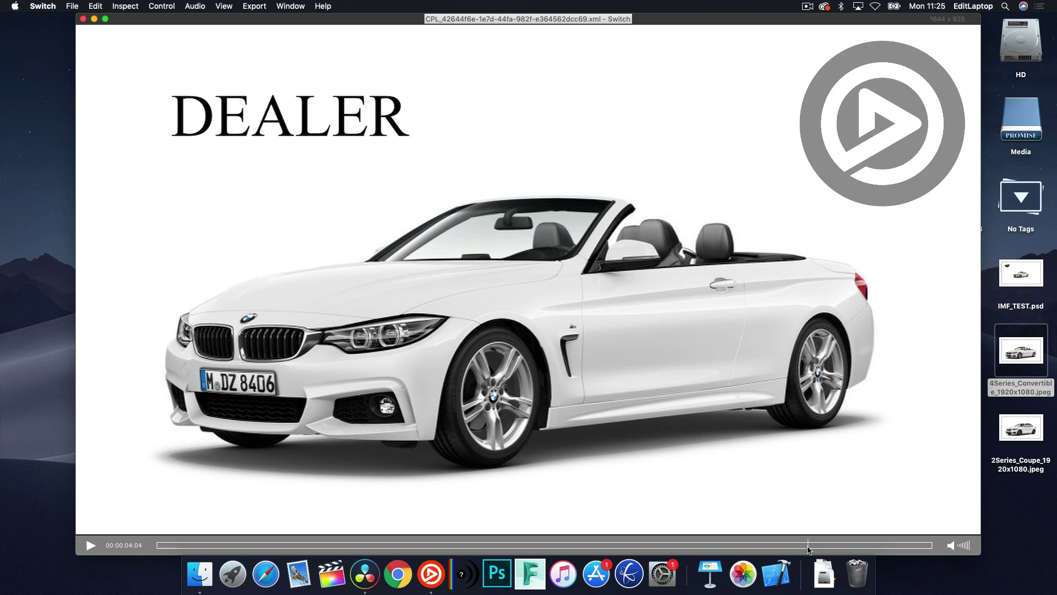
{"action": "left_click_drag", "start_coordinate": [807, 549], "coordinate": [751, 549]}
{"action": "left_click_drag", "start_coordinate": [682, 551], "coordinate": [545, 545]}
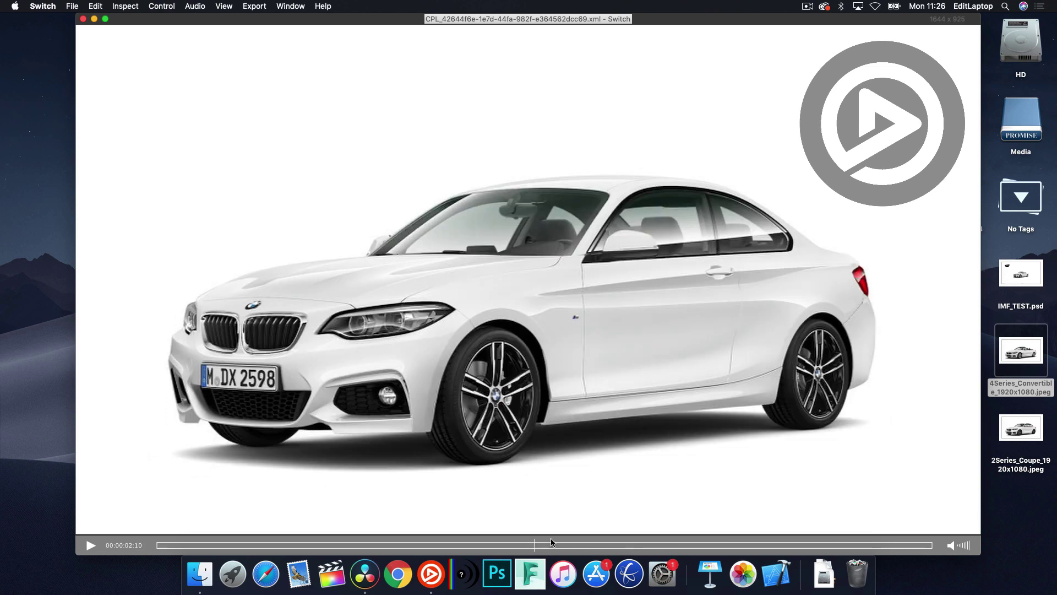
- Step frame by frame across the cut between the coupe and the DEALER convertible shot, and quit Switch
{"action": "key", "text": "Right"}
{"action": "key", "text": "Right"}
{"action": "key", "text": "Right"}
{"action": "key", "text": "Right"}
{"action": "key", "text": "Right"}
{"action": "key", "text": "Right"}
{"action": "key", "text": "Left"}
{"action": "key", "text": "Left"}
{"action": "key", "text": "Left"}
{"action": "key", "text": "Right"}
{"action": "key", "text": "Right"}
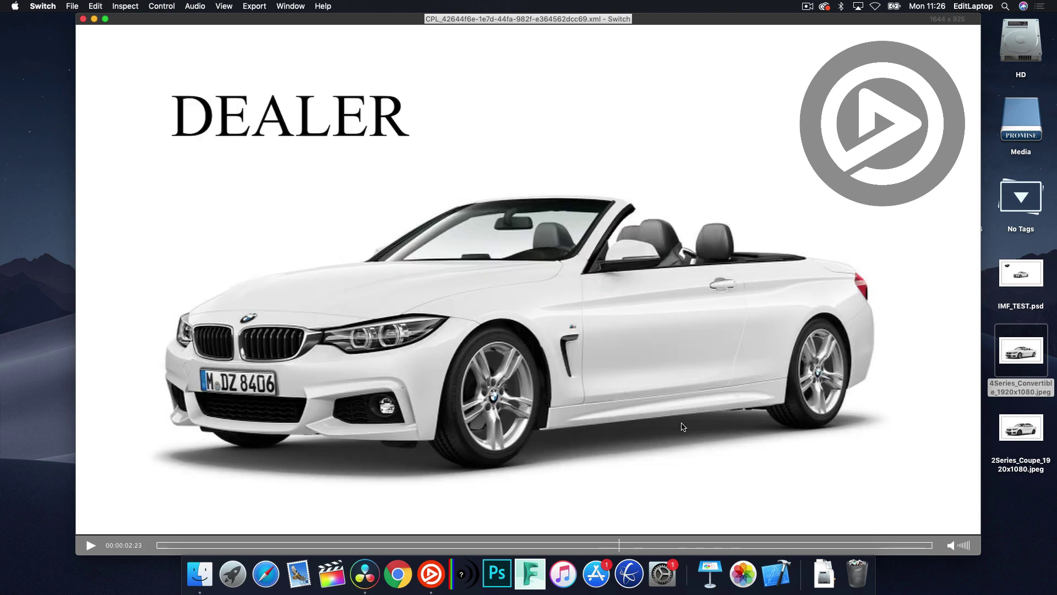
{"action": "key", "text": "Left"}
{"action": "key", "text": "Right"}
{"action": "key", "text": "Left"}
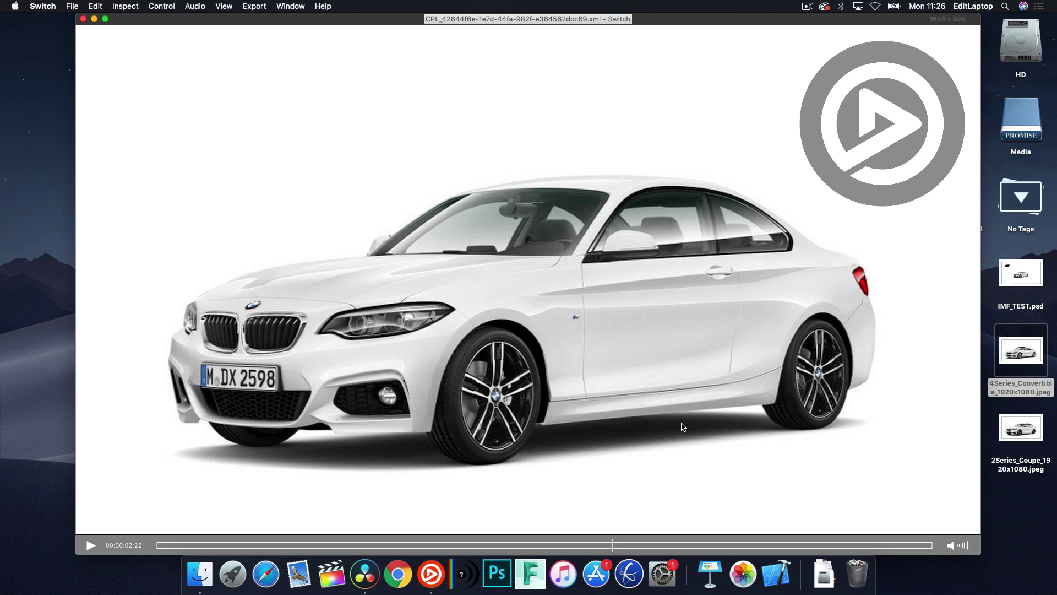
{"action": "key", "text": "super+q"}
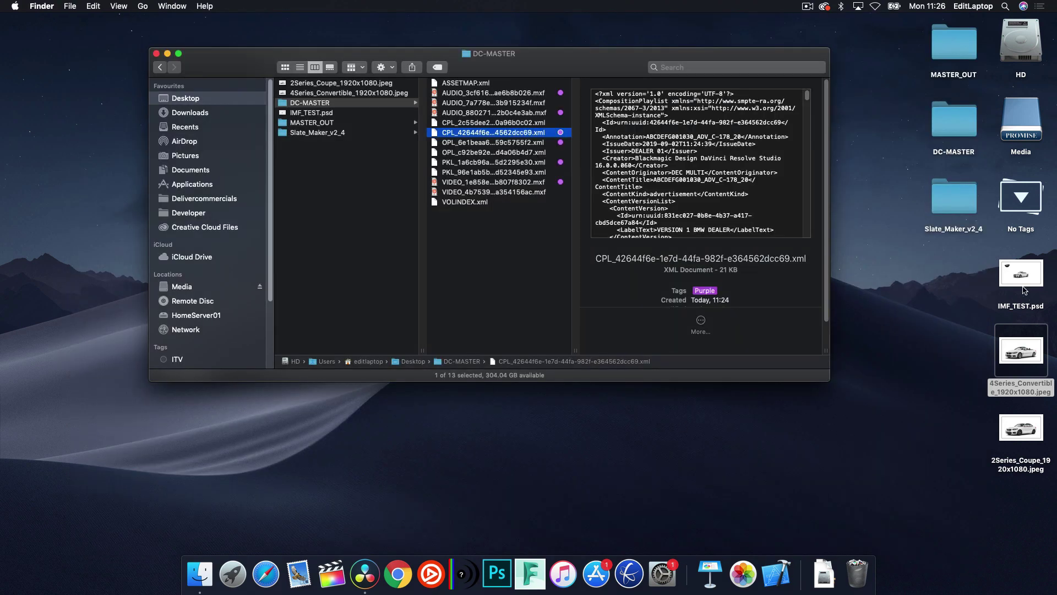
- Compare the file sizes of the untagged VIDEO_4b753972 and purple-tagged VIDEO_1e858e88 files in DC-MASTER, and reselect the folder
{"action": "left_click", "coordinate": [520, 193]}
{"action": "left_click_drag", "start_coordinate": [758, 269], "coordinate": [728, 270]}
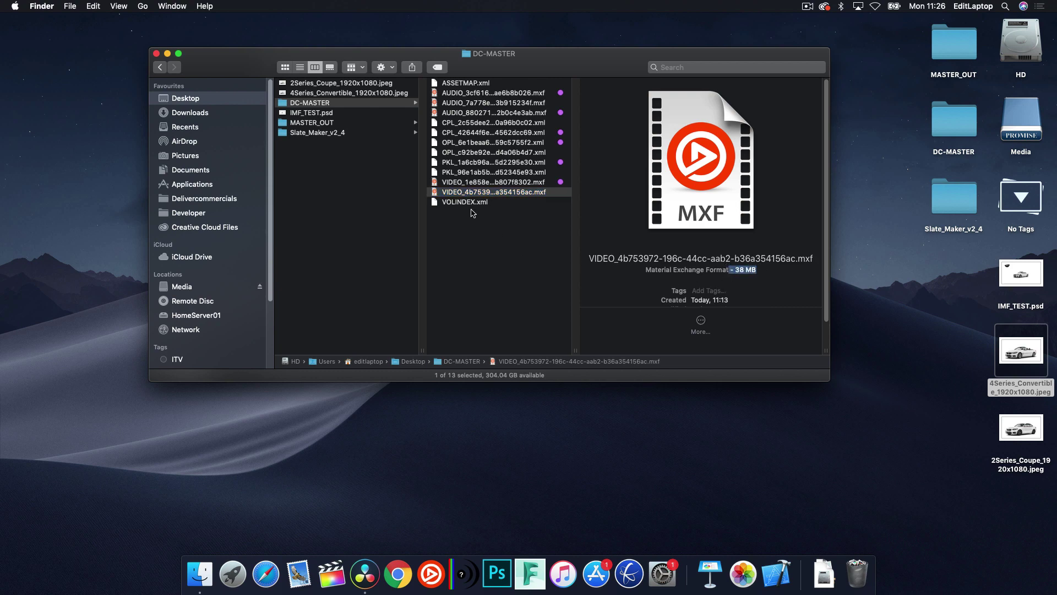
{"action": "left_click", "coordinate": [530, 186]}
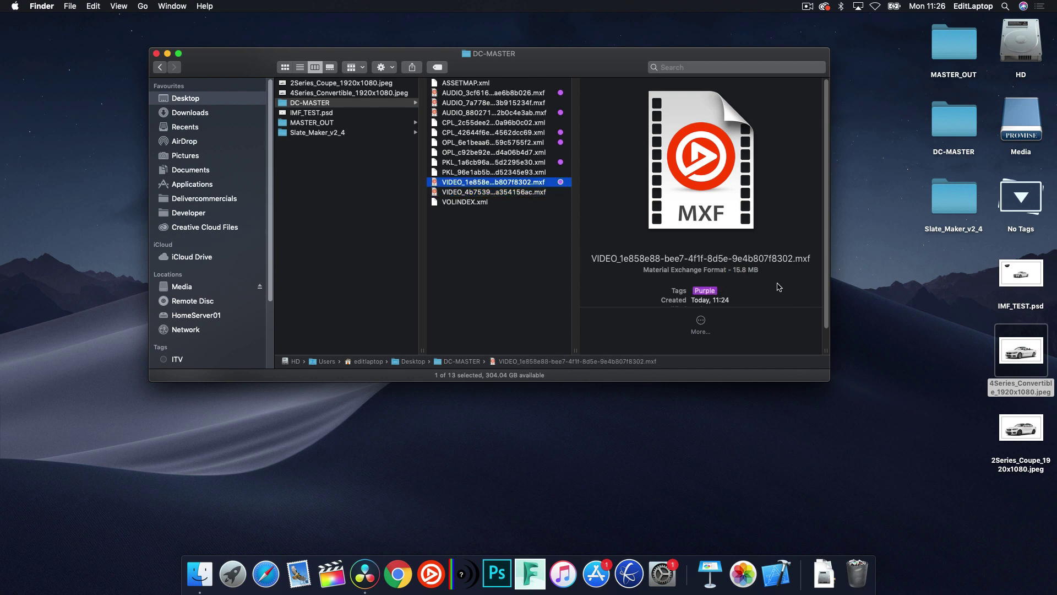
{"action": "left_click_drag", "start_coordinate": [773, 271], "coordinate": [717, 271]}
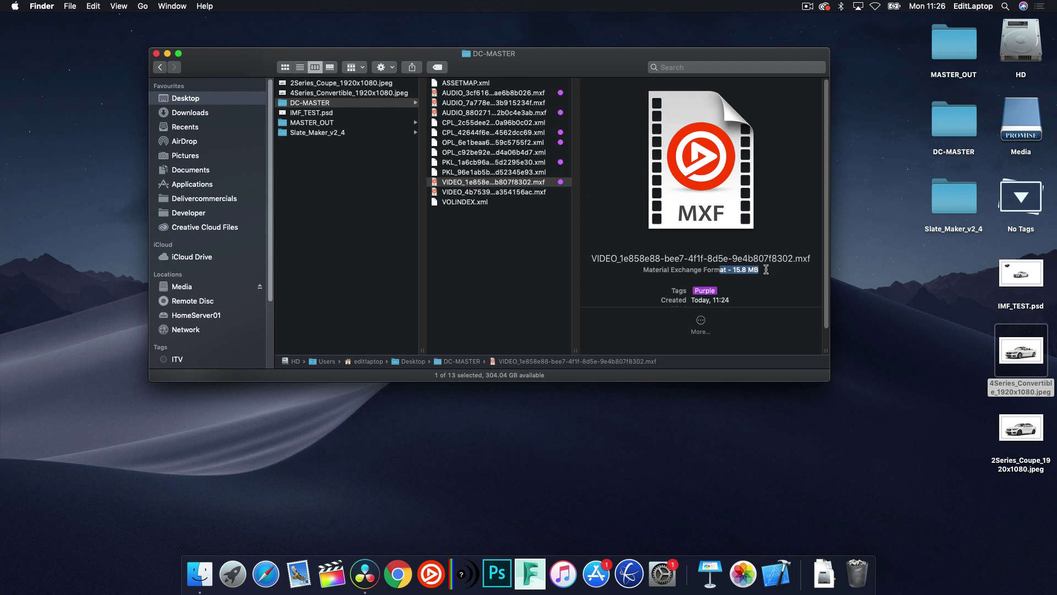
{"action": "left_click", "coordinate": [527, 187]}
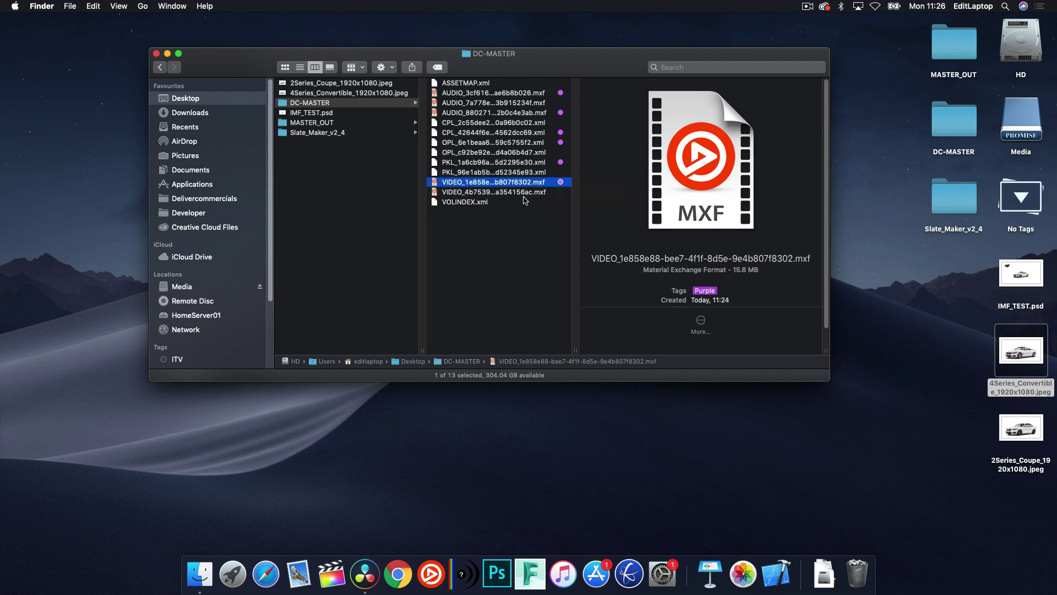
{"action": "left_click", "coordinate": [528, 194]}
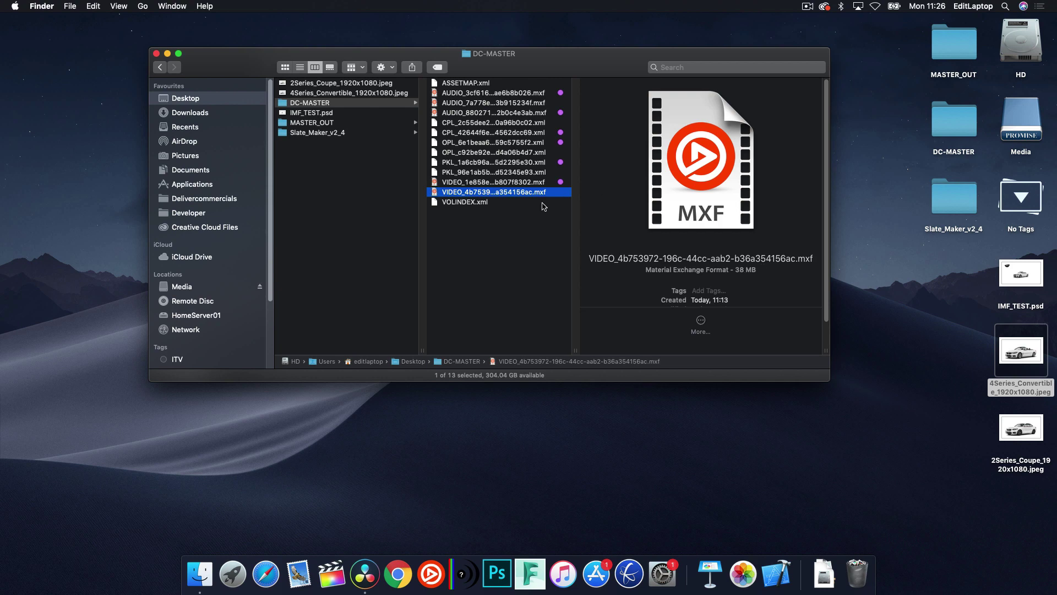
{"action": "left_click", "coordinate": [346, 112]}
{"action": "left_click", "coordinate": [342, 103]}
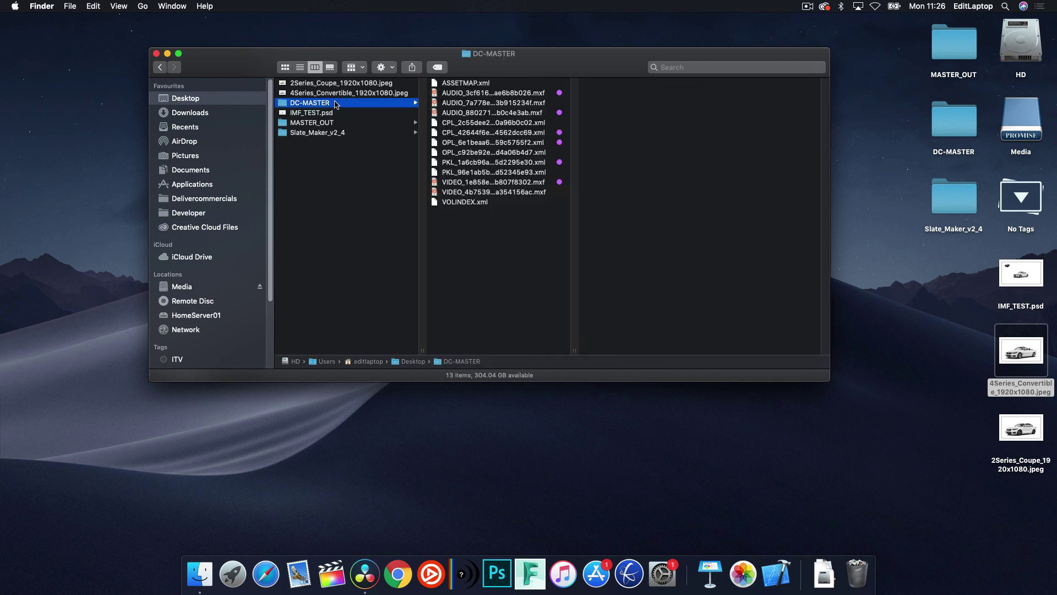
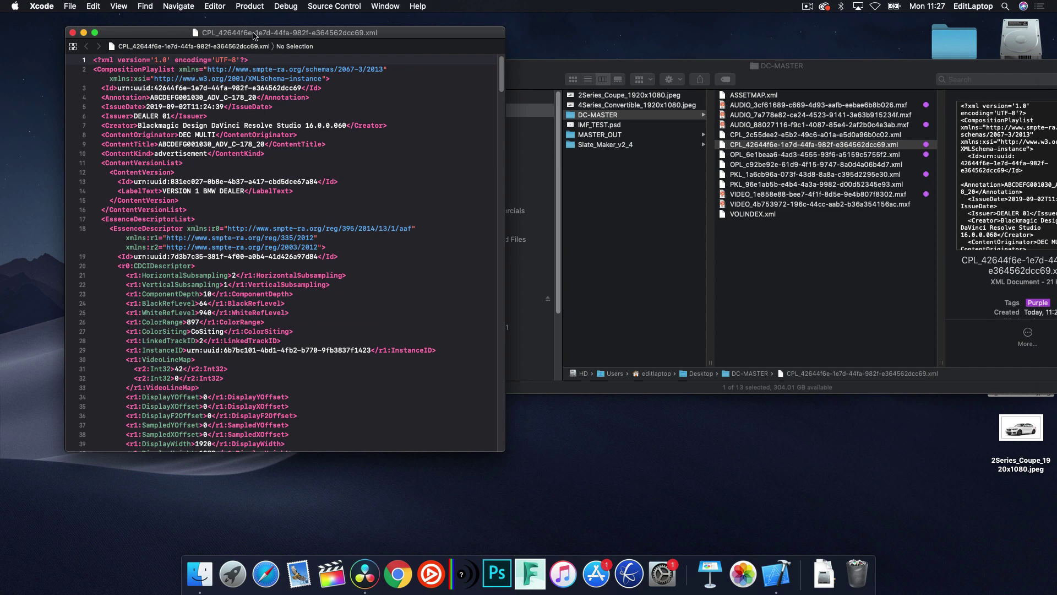
- In Xcode, check the CPL_42644f6e playlist's version label, and search it for the original VIDEO_4b753972 file name to examine its source duration
{"action": "left_click", "coordinate": [241, 190]}
{"action": "left_click_drag", "start_coordinate": [294, 191], "coordinate": [33, 190]}
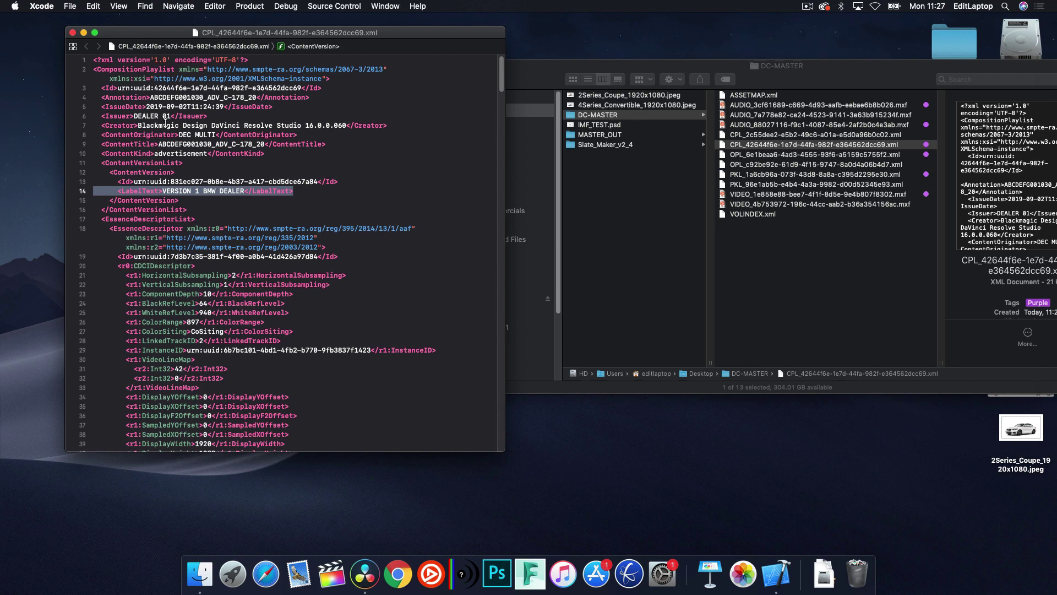
{"action": "left_click", "coordinate": [958, 270]}
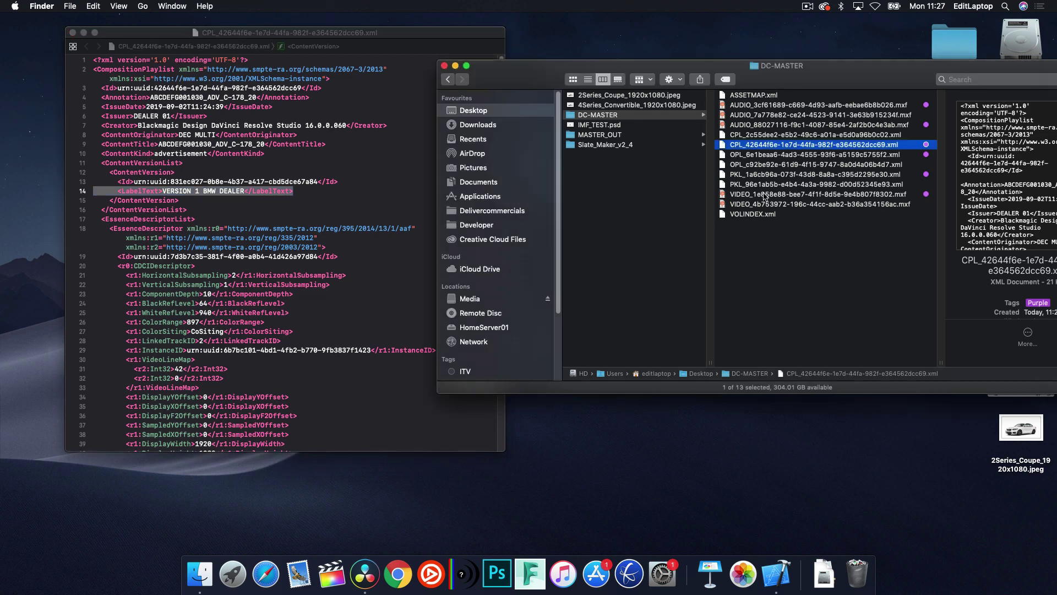
{"action": "left_click", "coordinate": [862, 205]}
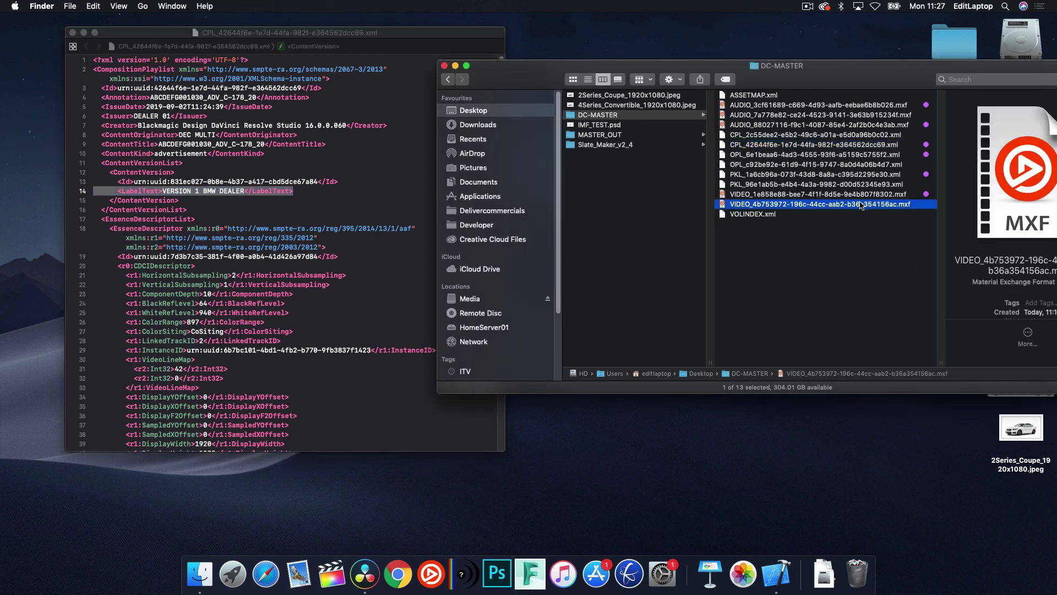
{"action": "left_click", "coordinate": [862, 205]}
{"action": "key", "text": "super+c"}
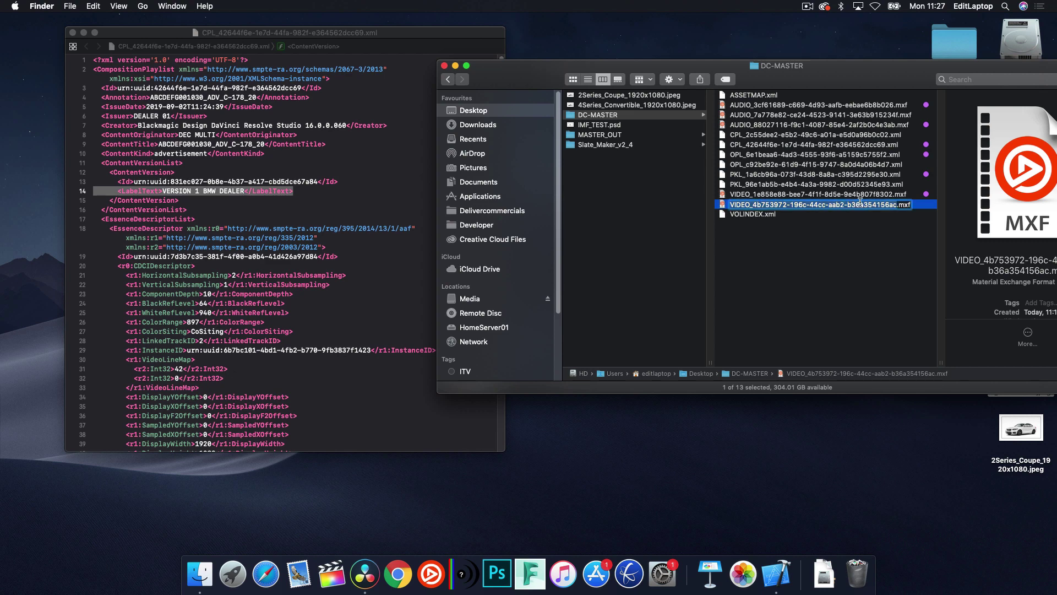
{"action": "left_click", "coordinate": [406, 169]}
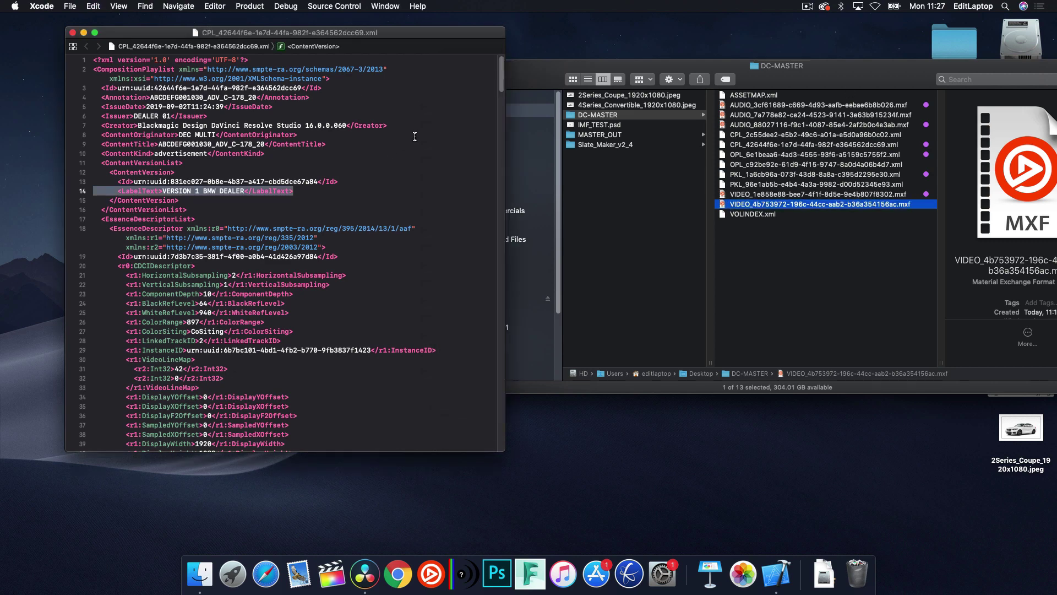
{"action": "key", "text": "super+f"}
{"action": "key", "text": "super+v"}
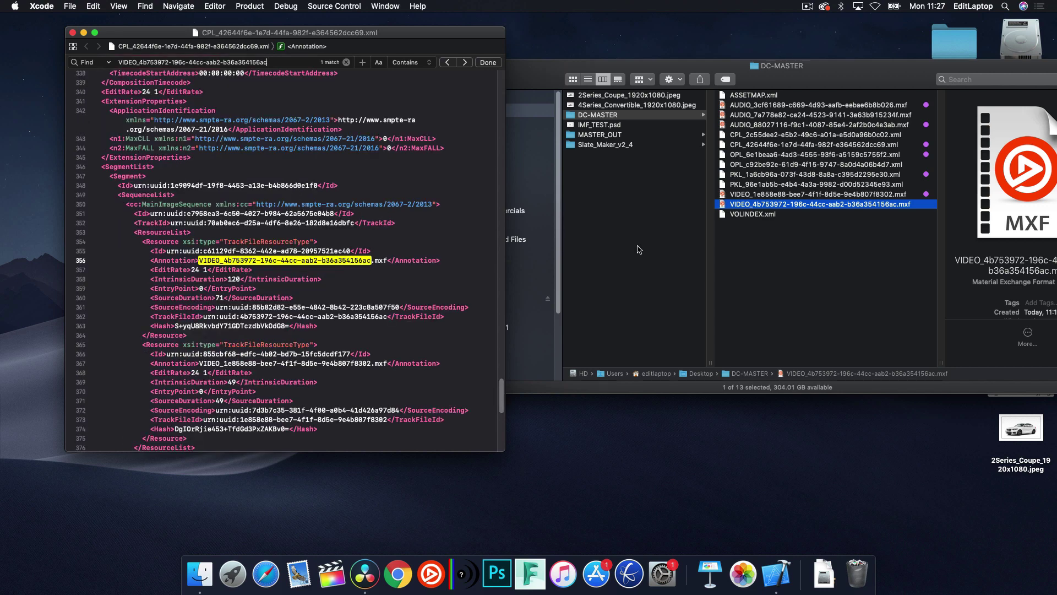
{"action": "left_click", "coordinate": [405, 270]}
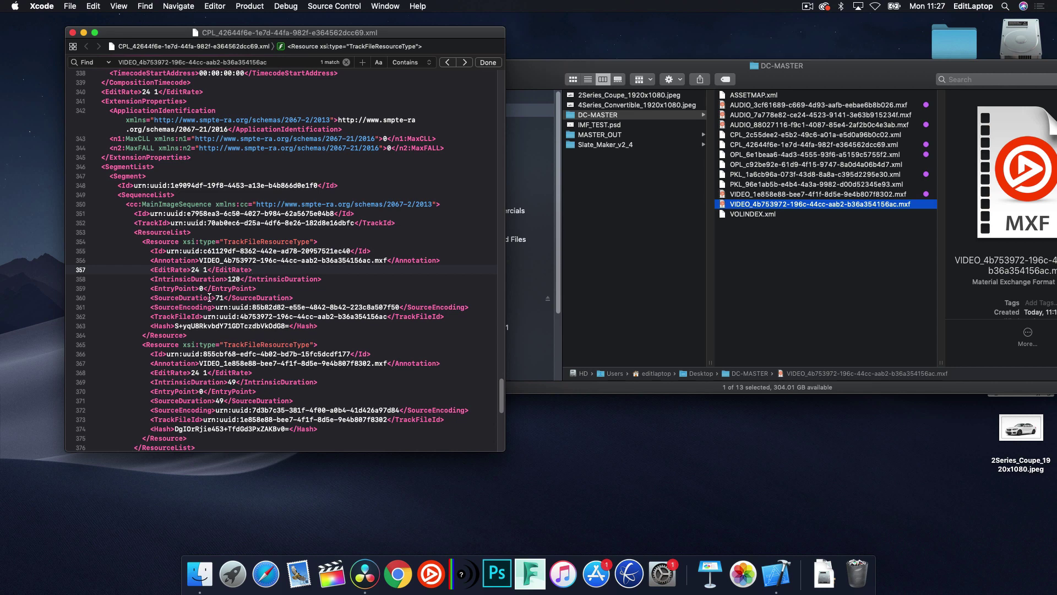
{"action": "left_click_drag", "start_coordinate": [224, 298], "coordinate": [207, 298]}
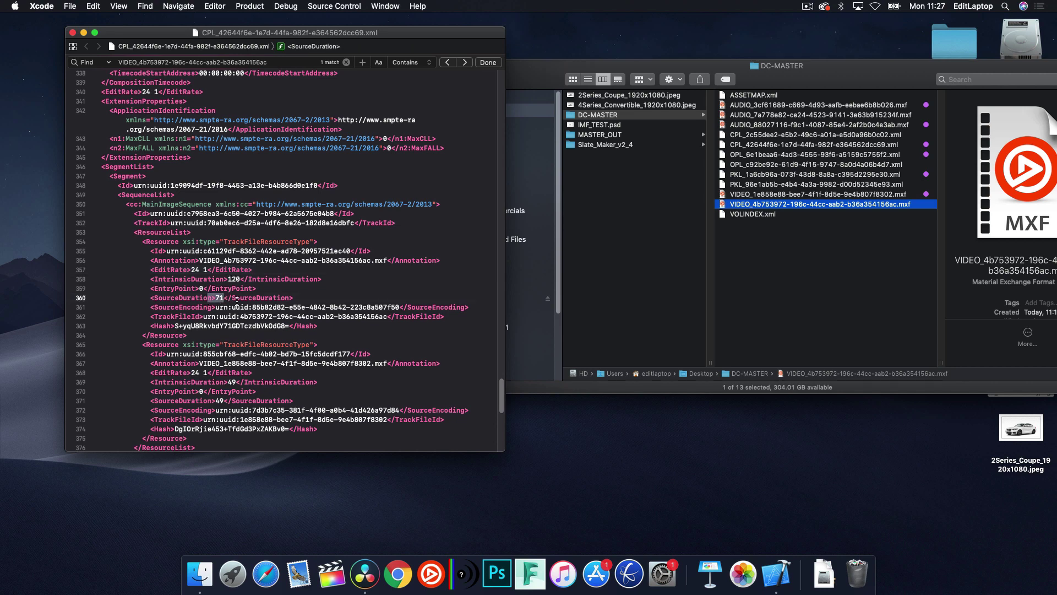
- Copy the purple-tagged VIDEO_1e858e88 file name from DC-MASTER and search for it in the CPL_42644f6e playlist
{"action": "left_click", "coordinate": [867, 194]}
{"action": "left_click", "coordinate": [867, 194]}
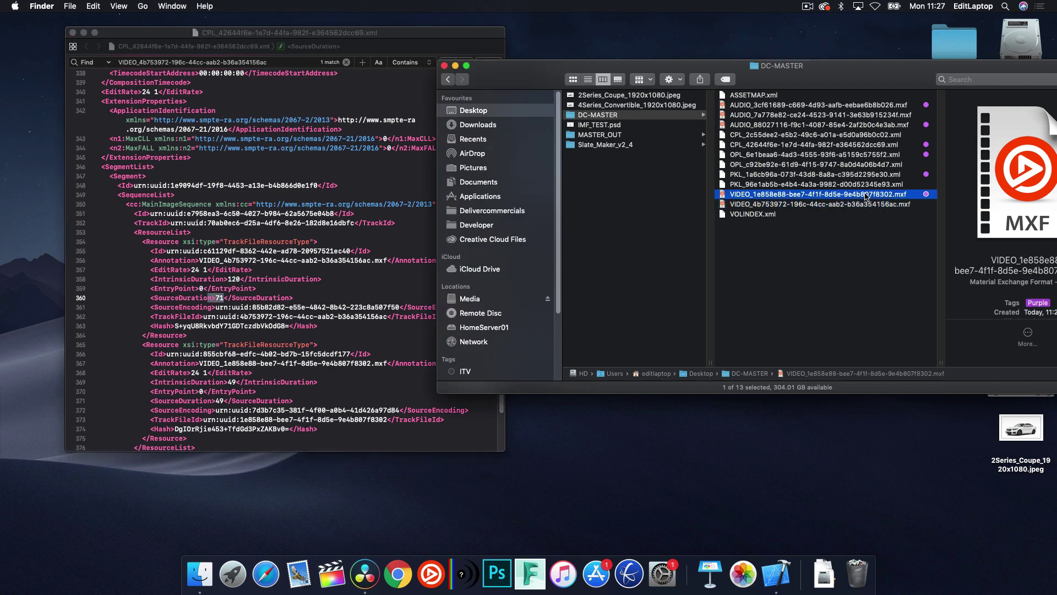
{"action": "key", "text": "super+c"}
{"action": "key", "text": "Return"}
{"action": "key", "text": "super+Tab"}
{"action": "key", "text": "super+f"}
{"action": "key", "text": "super+v"}
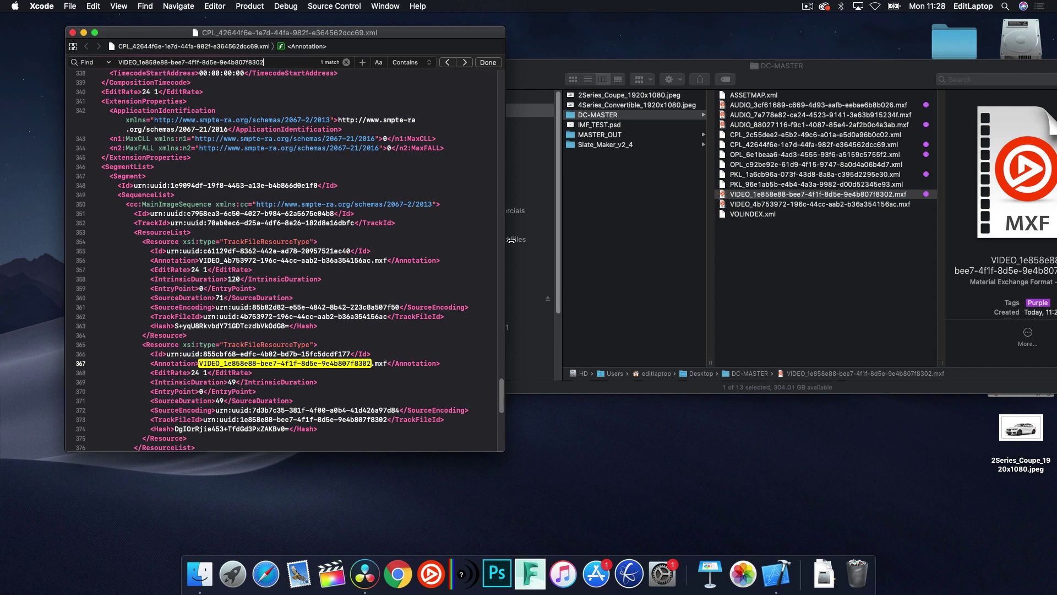
- Open the purple-tagged OPL_6e1beaa6 file from DC-MASTER in Xcode and review its output profile list
{"action": "double_click", "coordinate": [778, 155]}
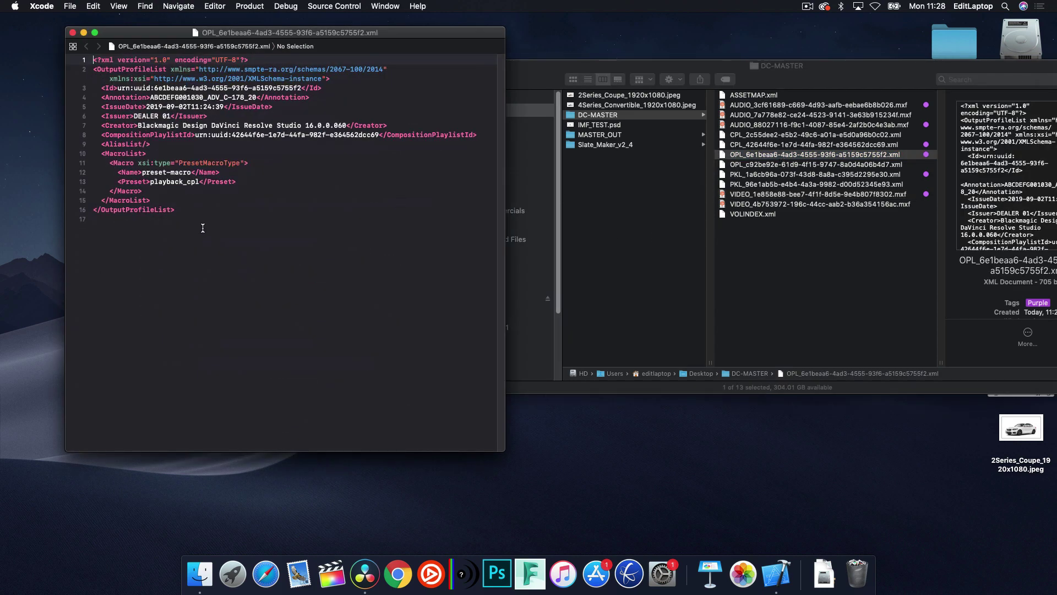
{"action": "left_click_drag", "start_coordinate": [200, 229], "coordinate": [94, 58]}
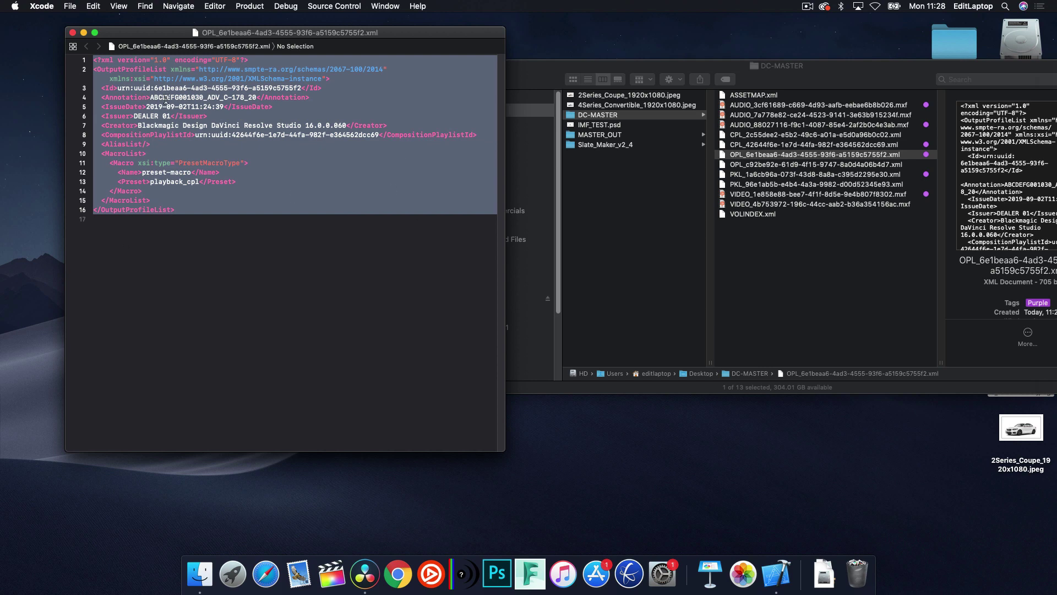
{"action": "left_click", "coordinate": [248, 291]}
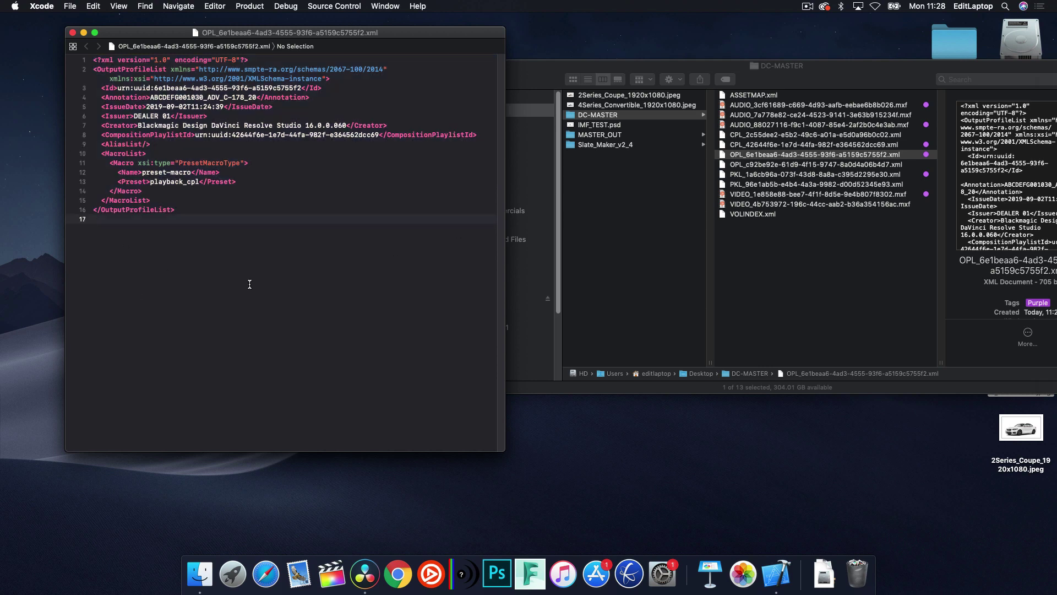
- Open the purple-tagged PKL_1a6cb96a packing list, review its asset entries, quit Xcode and bring the Finder window fully into view
{"action": "left_click", "coordinate": [771, 175]}
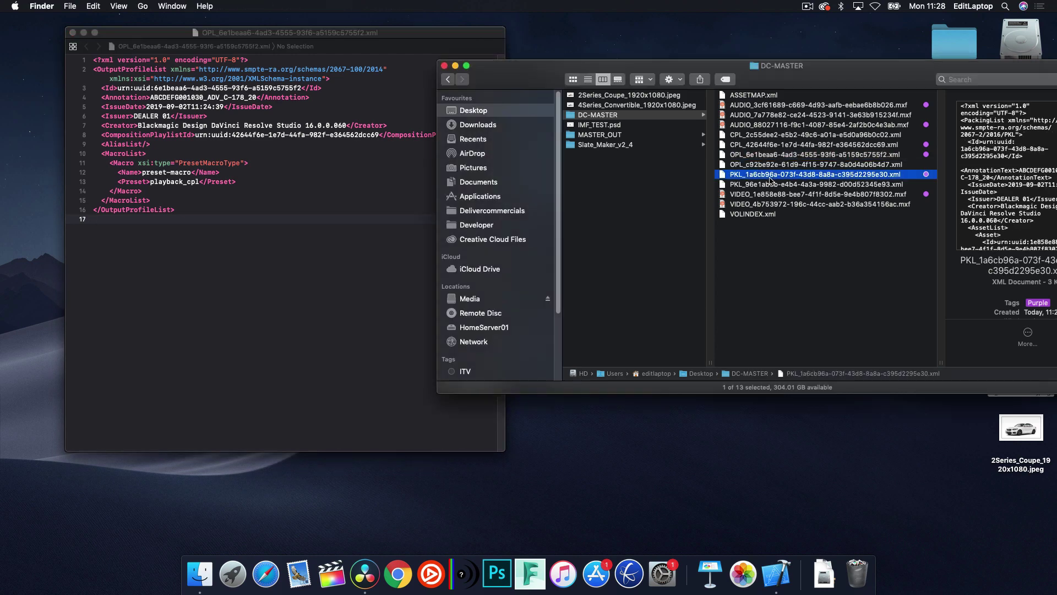
{"action": "double_click", "coordinate": [722, 175]}
{"action": "scroll", "coordinate": [250, 177], "scroll_direction": "down", "scroll_amount": 3}
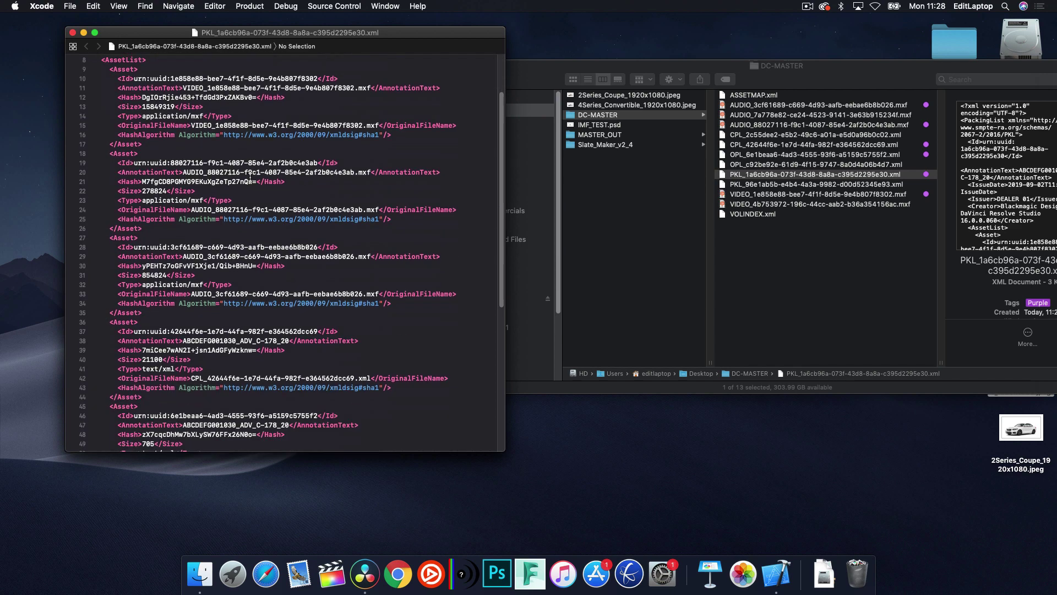
{"action": "scroll", "coordinate": [245, 170], "scroll_direction": "down", "scroll_amount": 5}
{"action": "scroll", "coordinate": [236, 160], "scroll_direction": "up", "scroll_amount": 8}
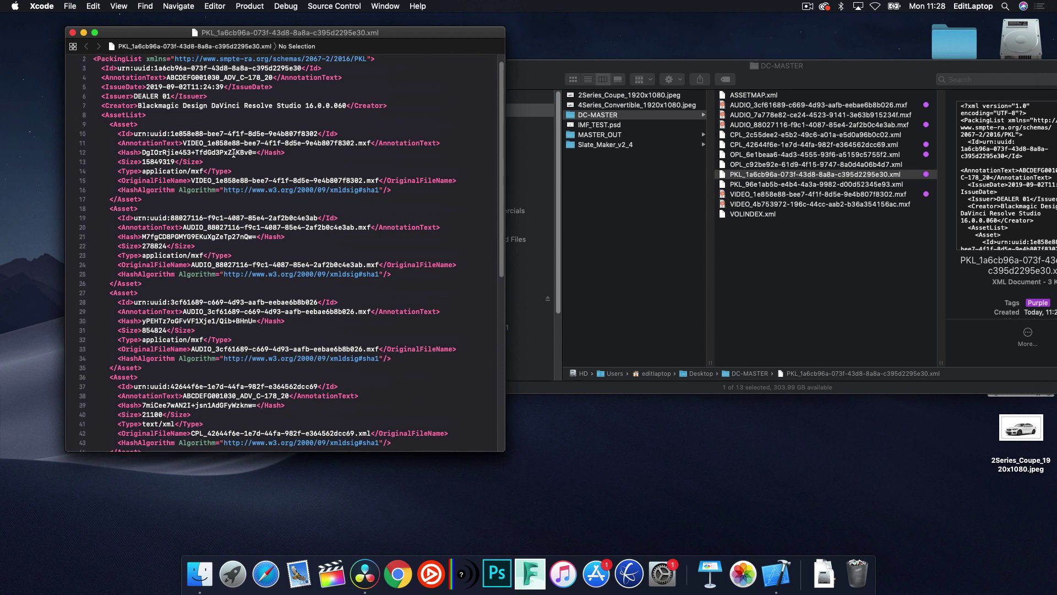
{"action": "scroll", "coordinate": [237, 157], "scroll_direction": "up", "scroll_amount": 1}
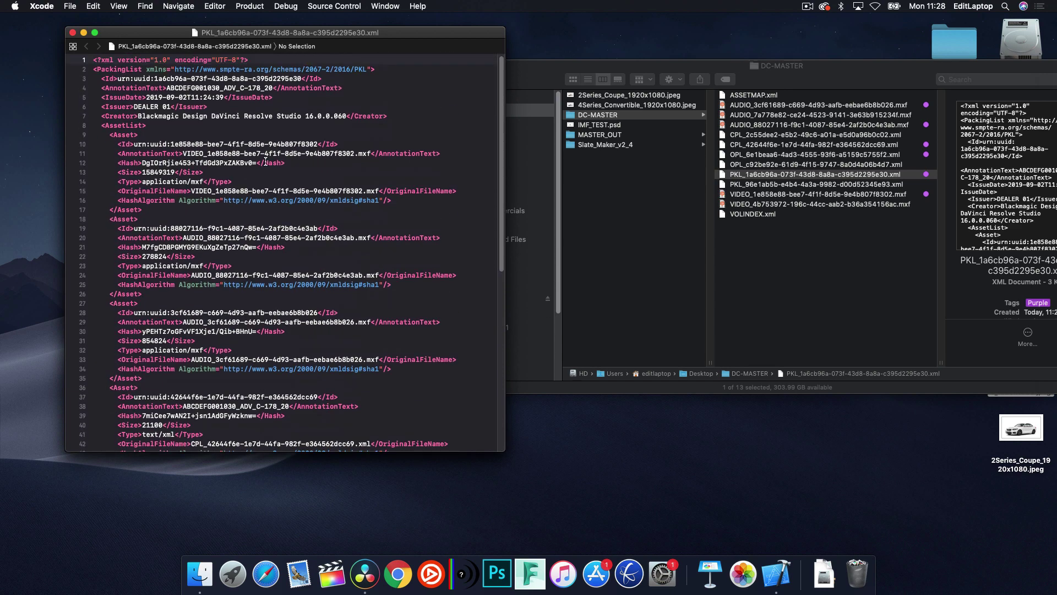
{"action": "key", "text": "super+q"}
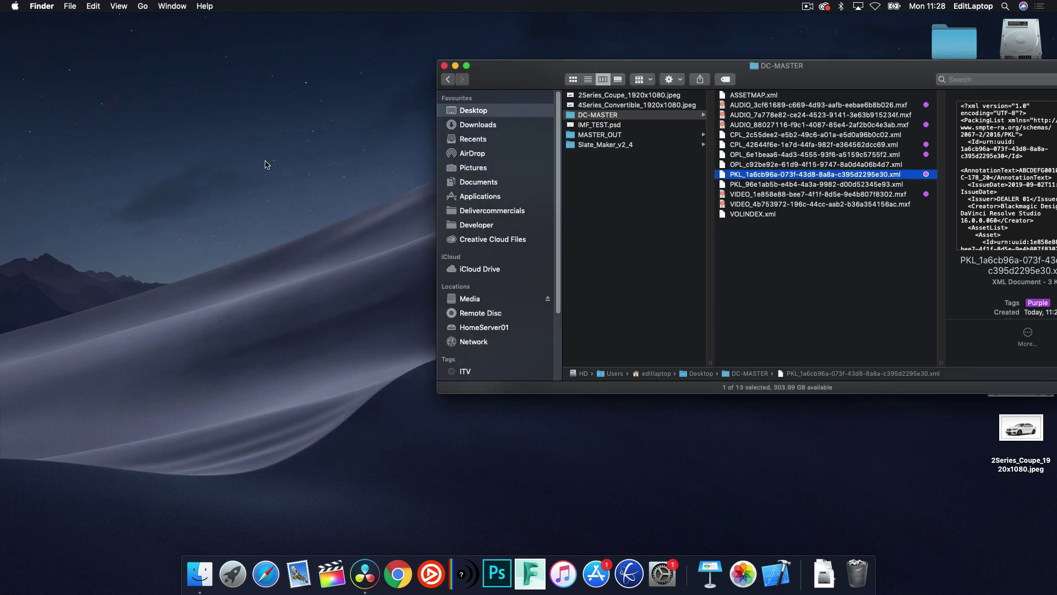
{"action": "left_click_drag", "start_coordinate": [521, 71], "coordinate": [287, 87]}
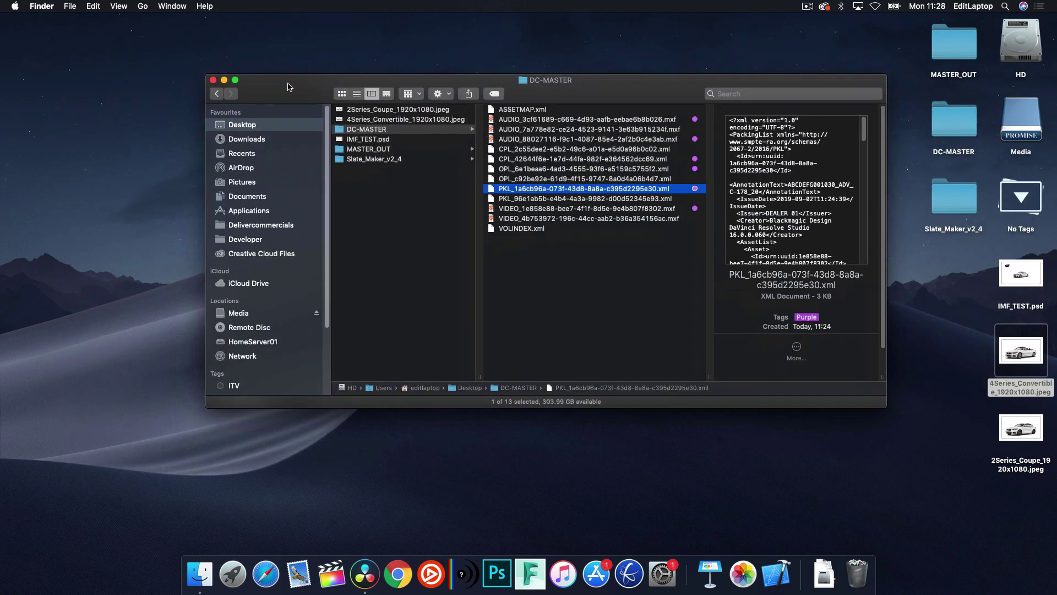